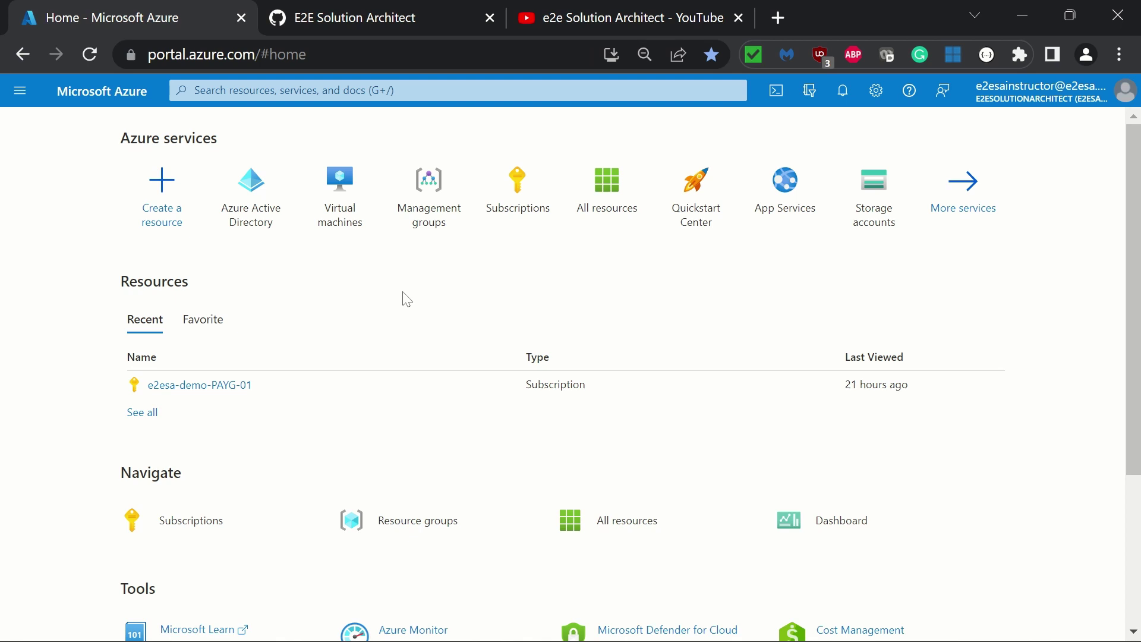
Search the portal for 'active' and open Azure Active Directory from the Services results
mouse_move(250, 190)
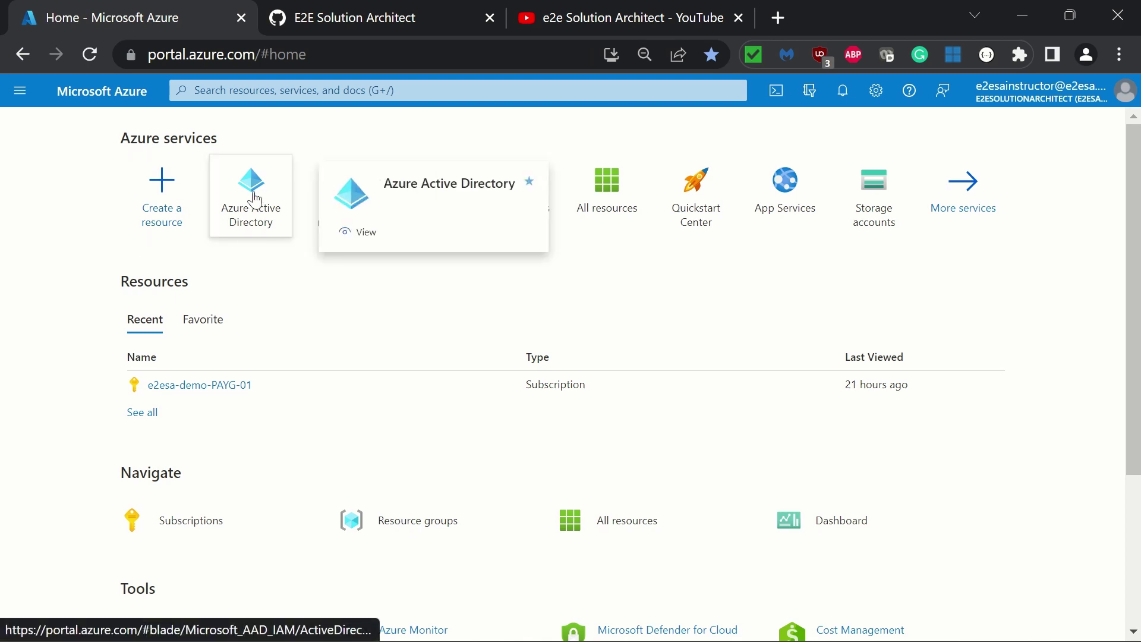
left_click(293, 90)
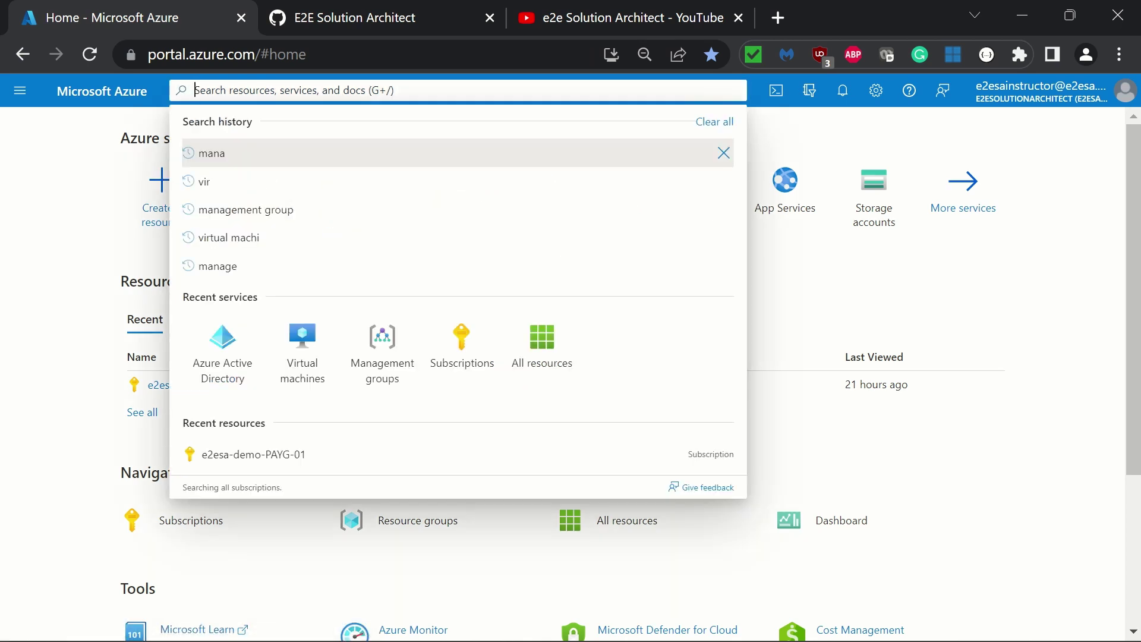
type("active")
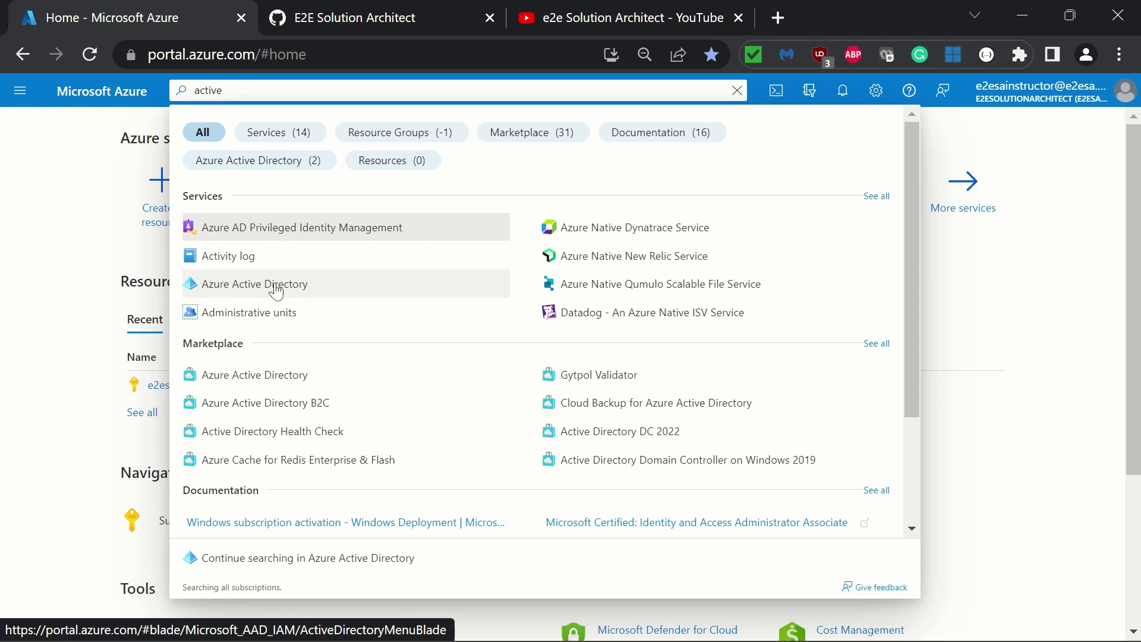
left_click(278, 290)
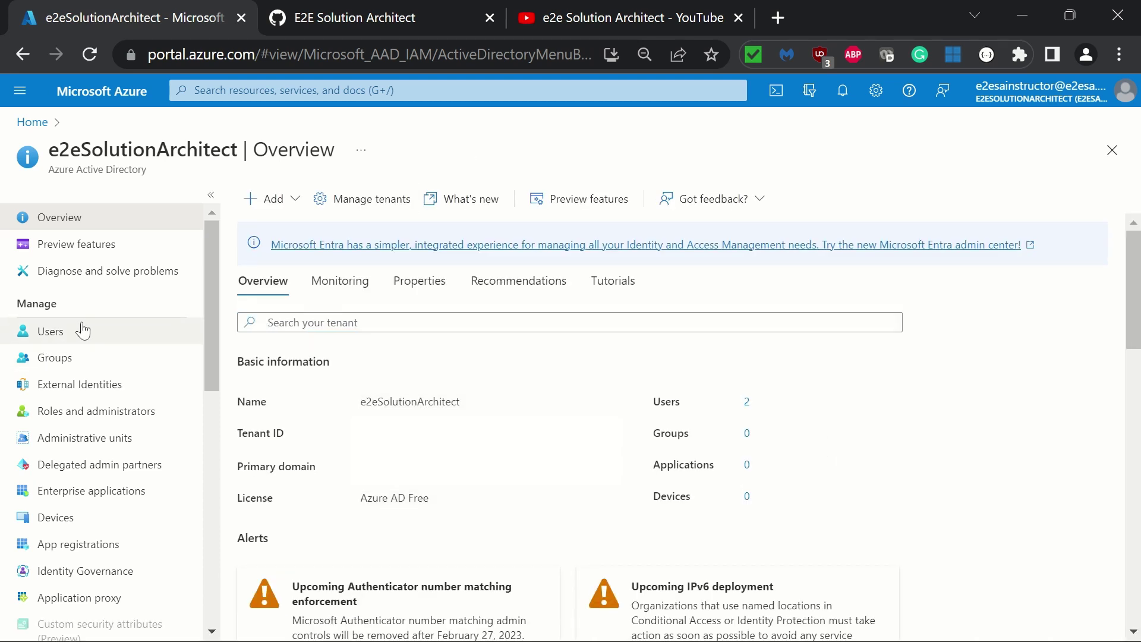
Go to Users in Azure AD and start a new internal user with Create new user
left_click(54, 339)
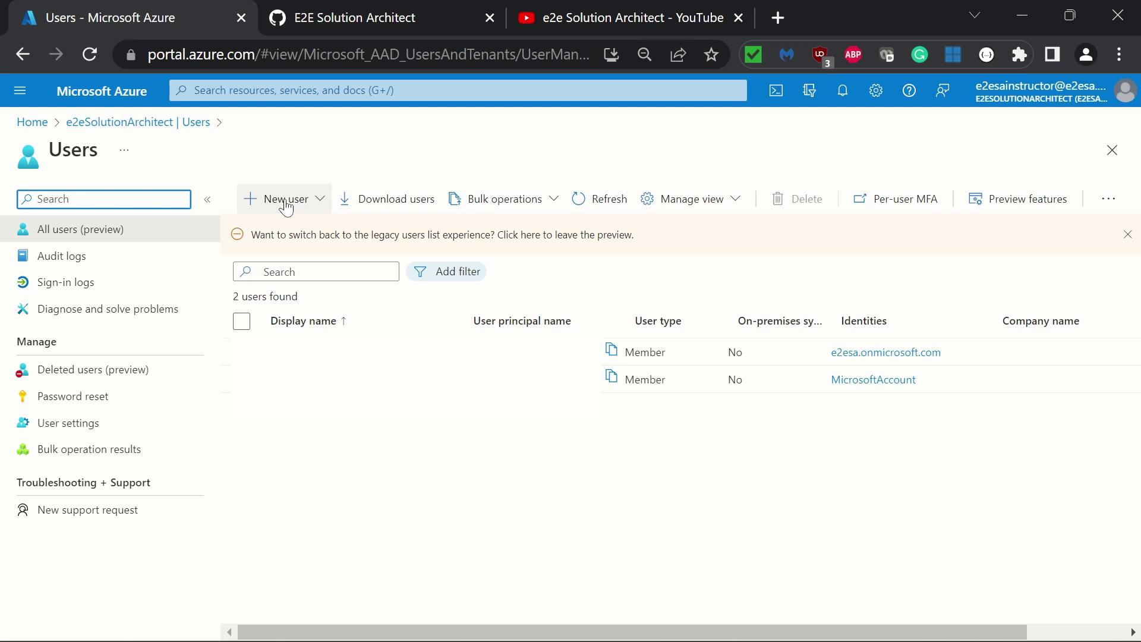
left_click(287, 202)
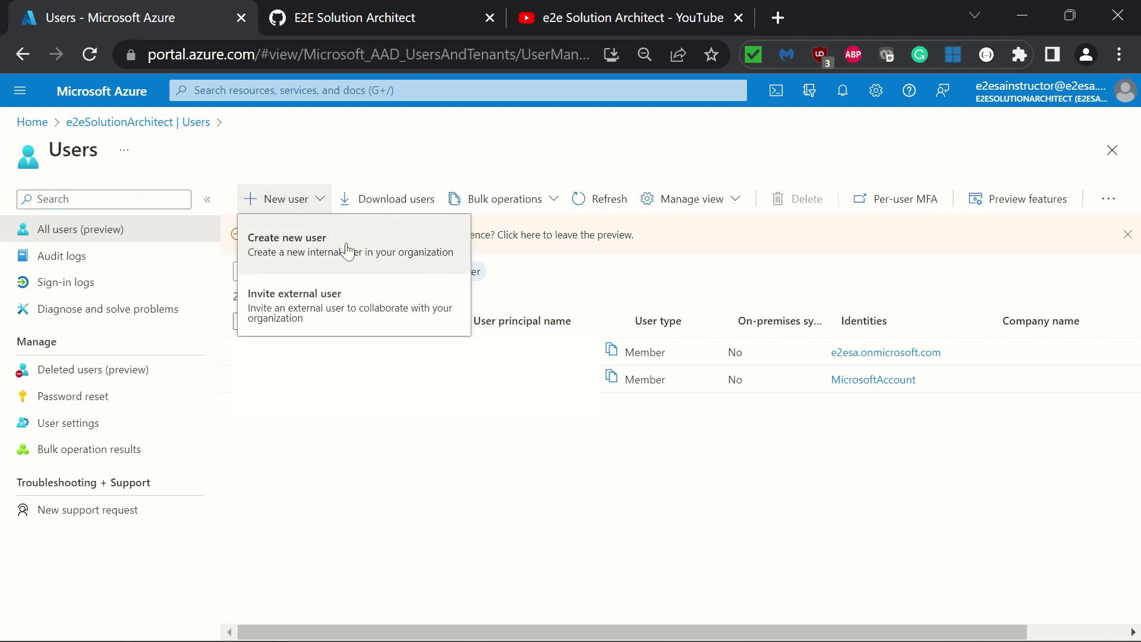
left_click(296, 249)
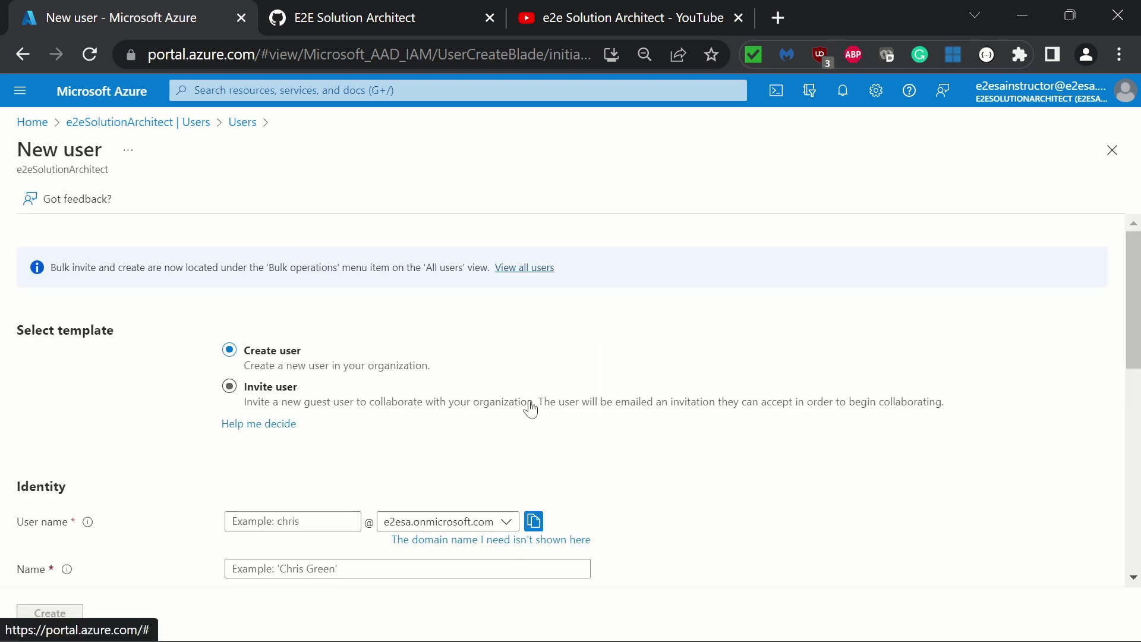
scroll(671, 356, "down", 5)
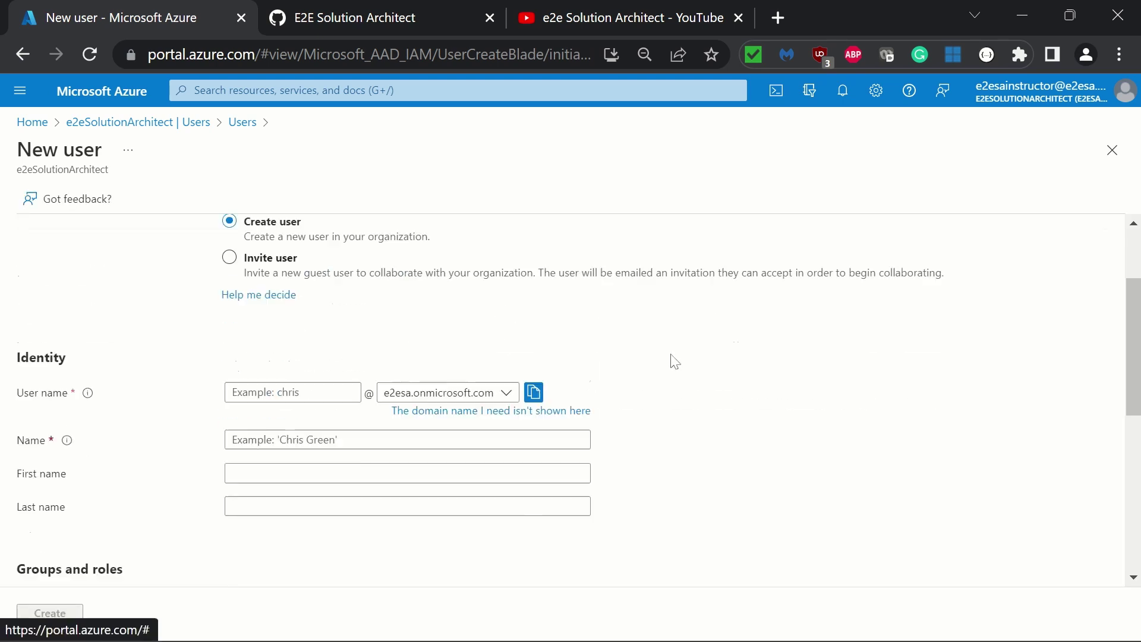
scroll(597, 414, "up", 3)
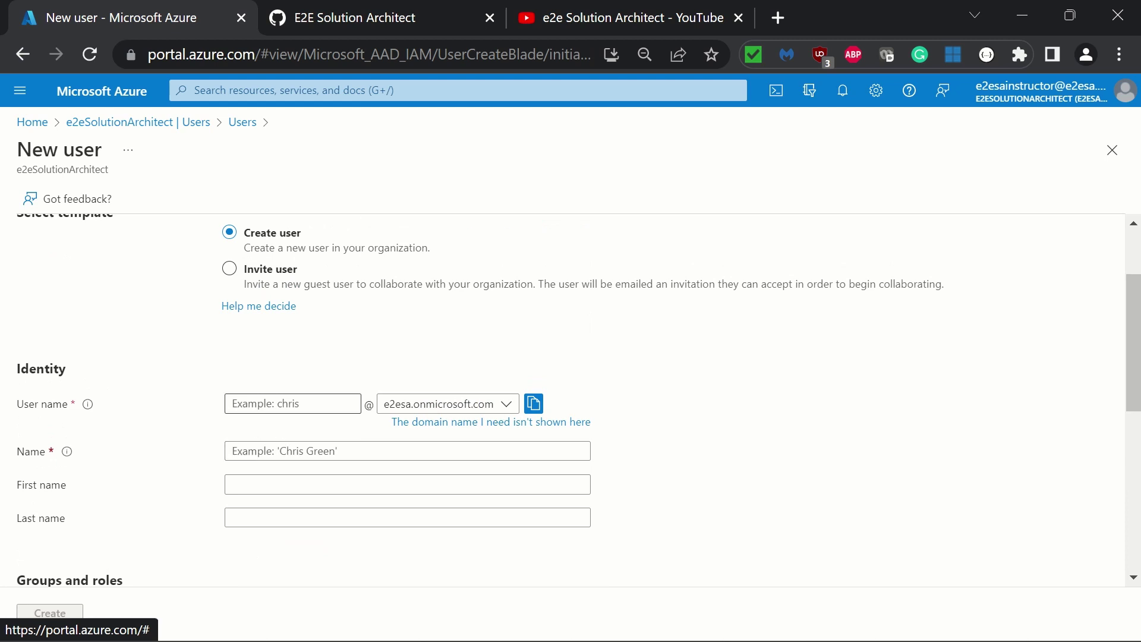
Enter user name 'demouser' and display name 'Demo User' on the New user form
left_click(293, 403)
type("demo")
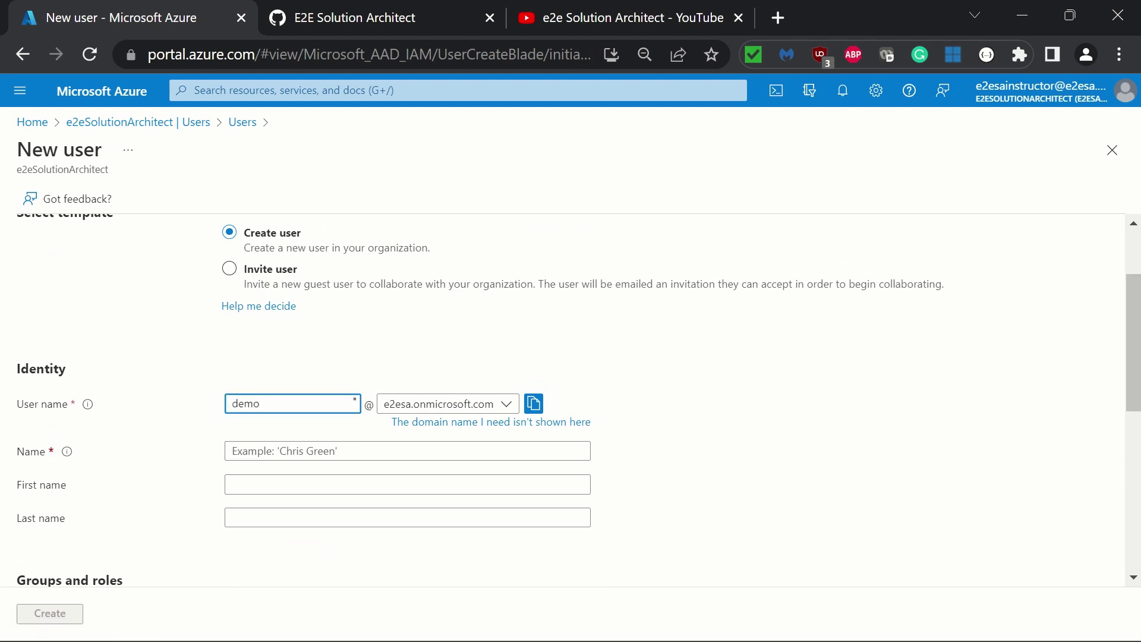
type("user")
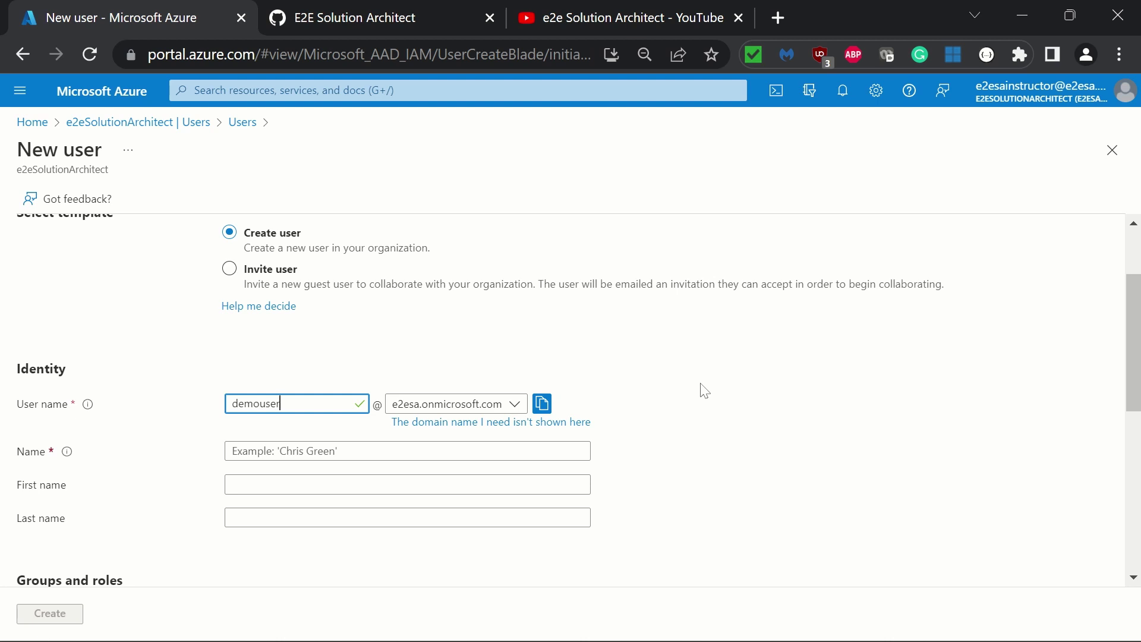
scroll(704, 390, "down", 2)
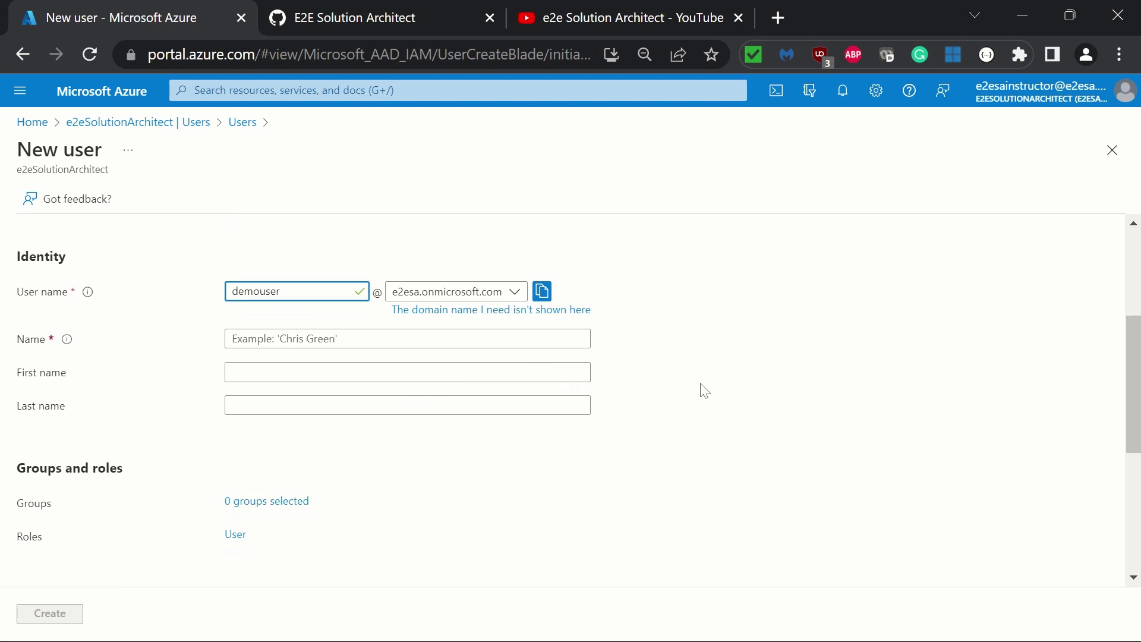
left_click(313, 336)
type("Demo User")
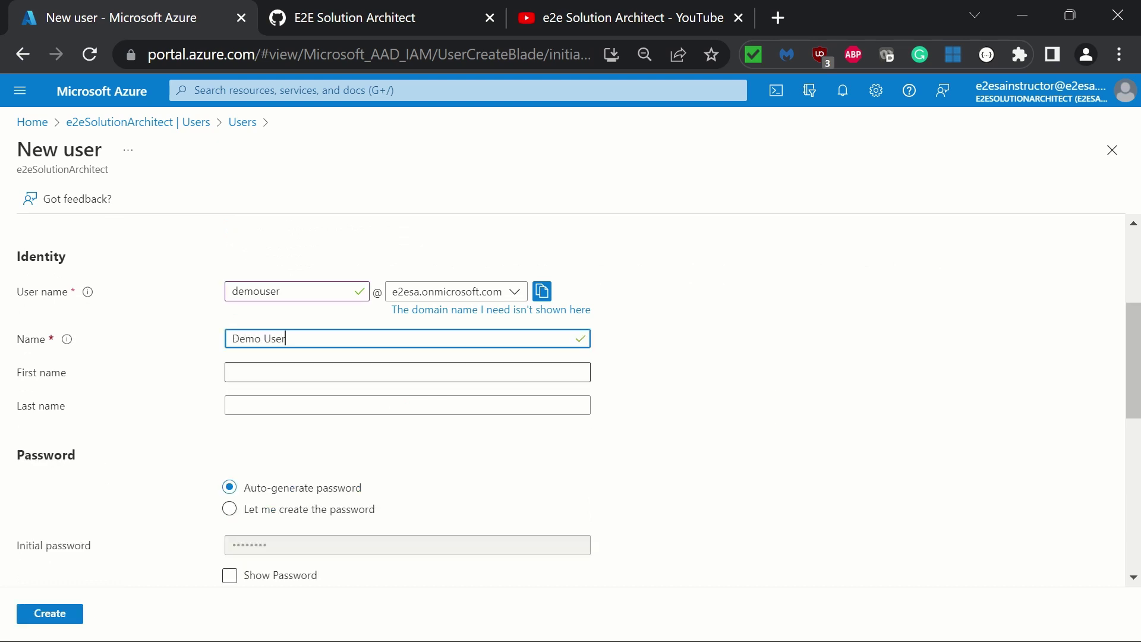
left_click(904, 441)
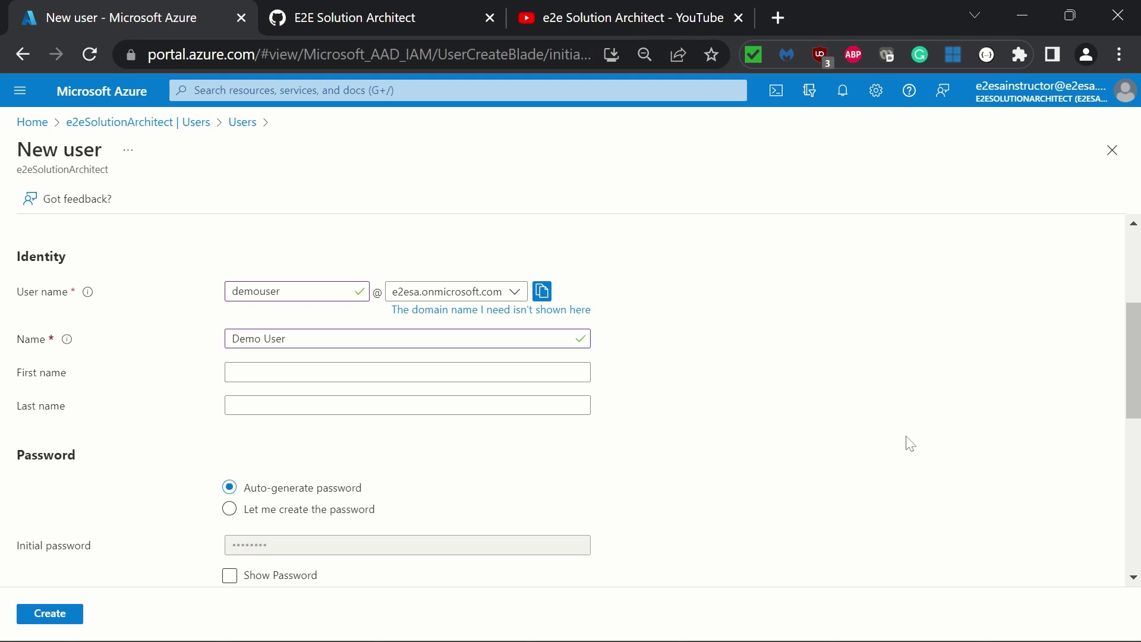
scroll(783, 441, "down", 1)
scroll(783, 441, "down", 3)
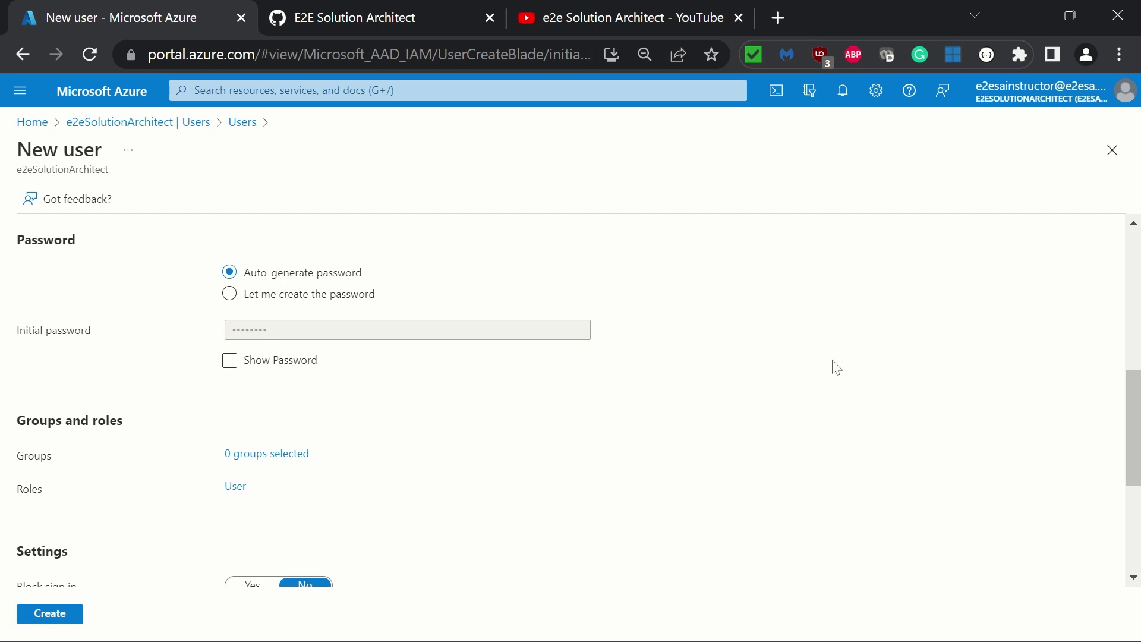
Choose 'Let me create the password' and enter a custom initial password
left_click(230, 293)
left_click(297, 330)
type("P")
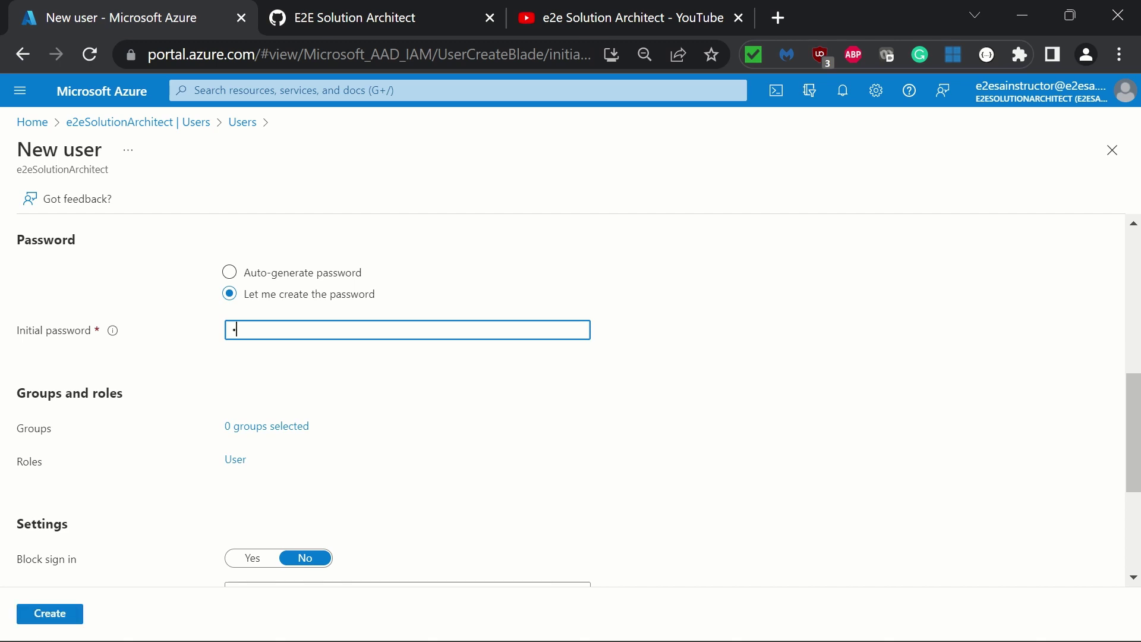
type("assw")
left_click(878, 395)
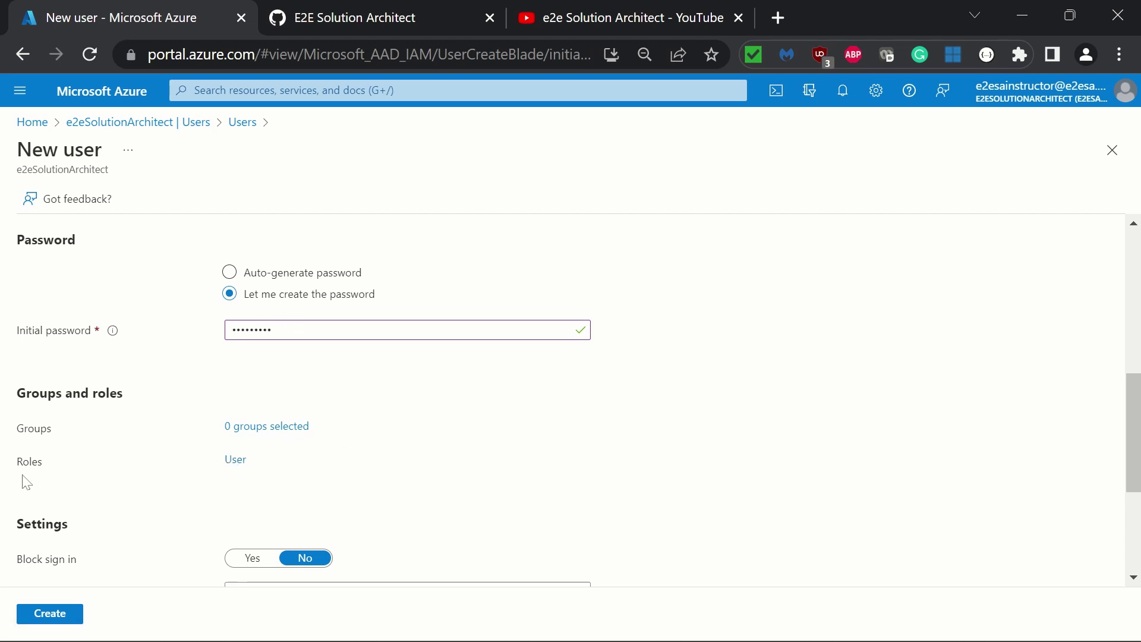
Search directory roles for 'billing' and assign Billing Administrator in place of User
left_click(236, 465)
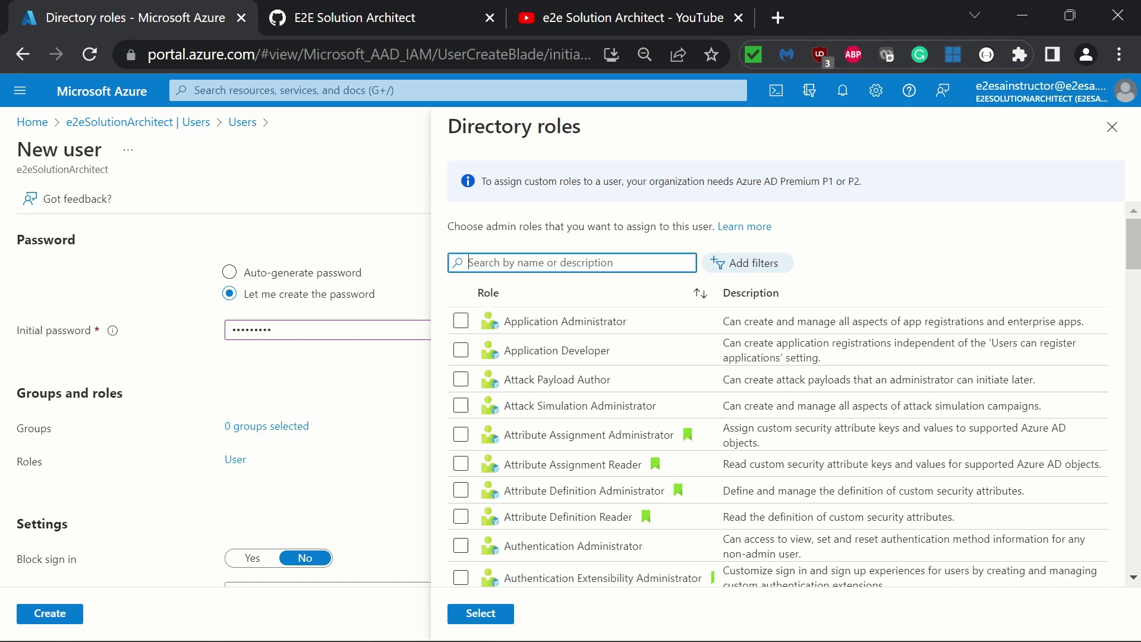
scroll(854, 446, "down", 10)
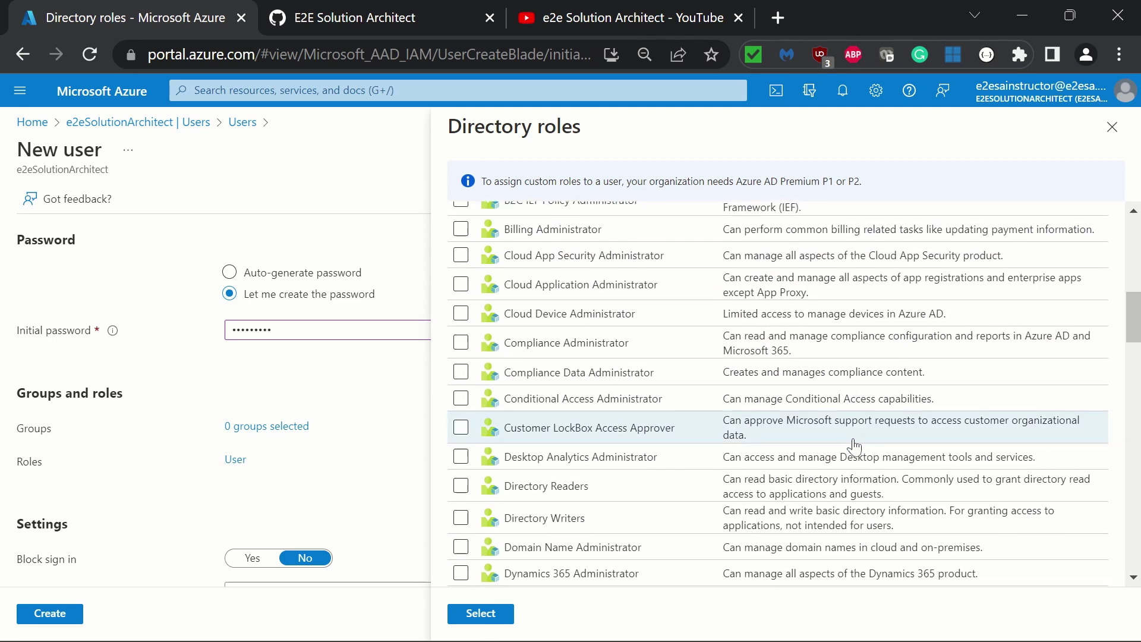
scroll(854, 446, "down", 10)
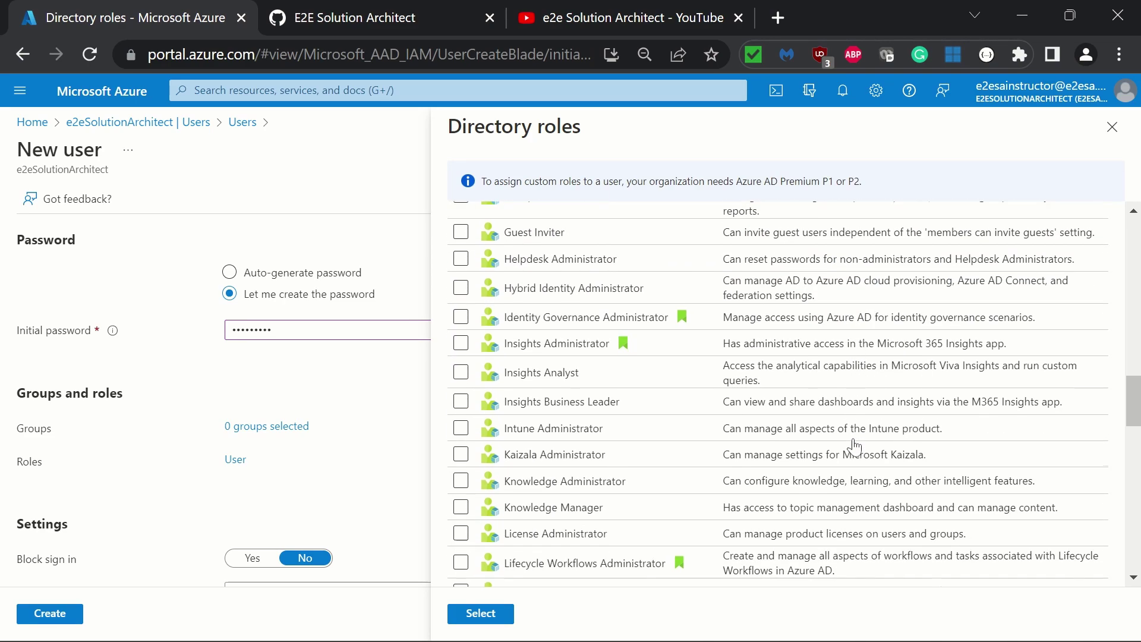
scroll(854, 445, "up", 20)
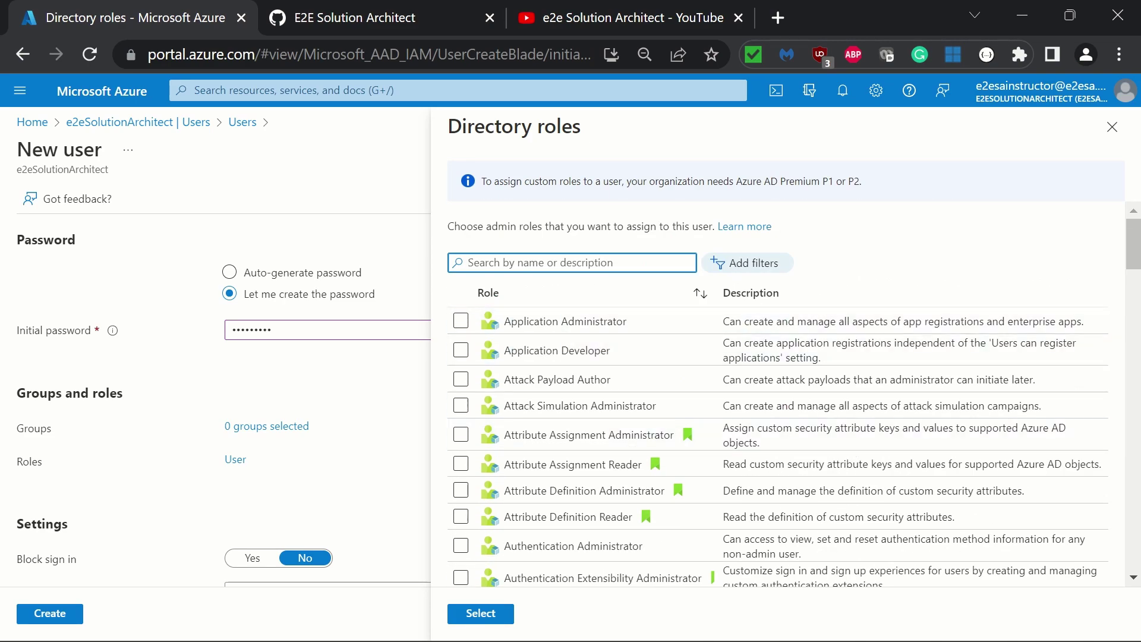
type("adminis")
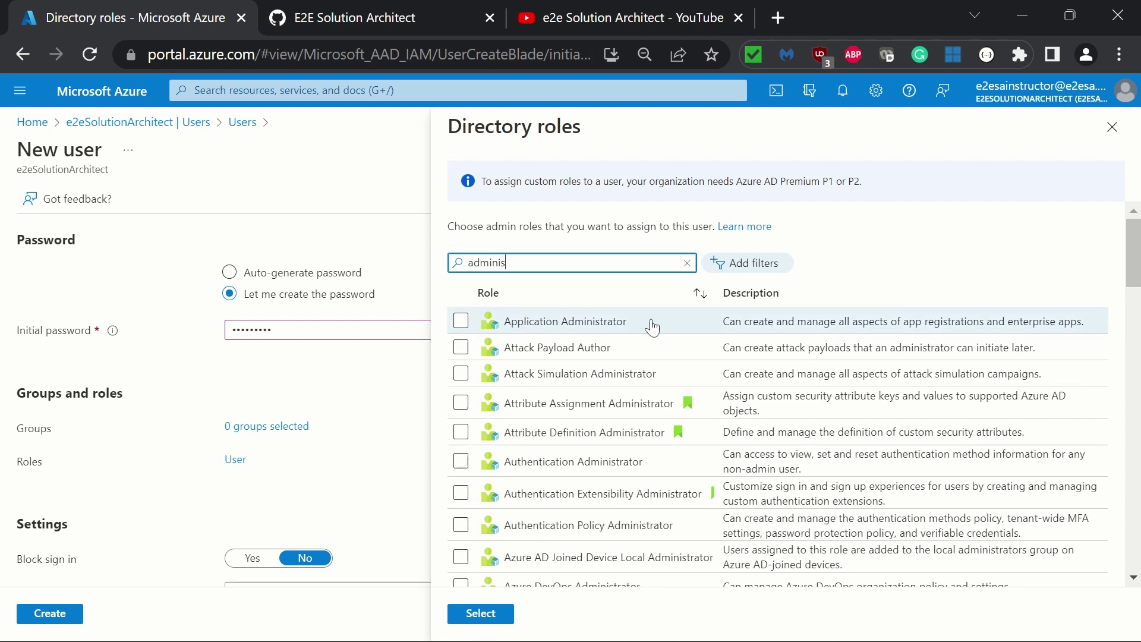
scroll(589, 416, "down", 4)
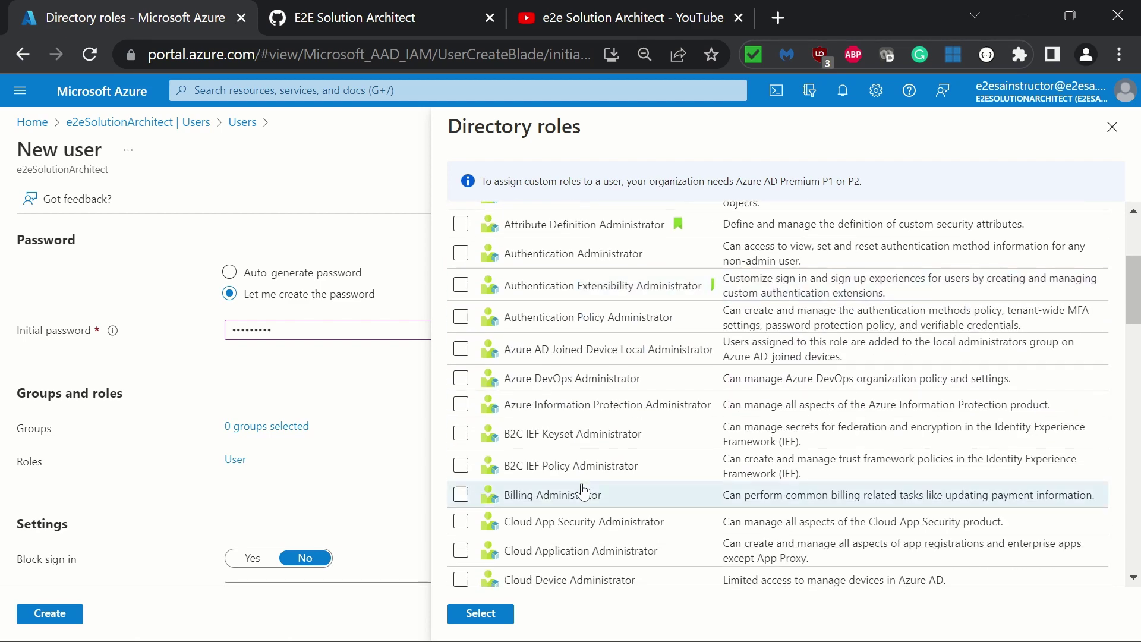
scroll(582, 491, "down", 2)
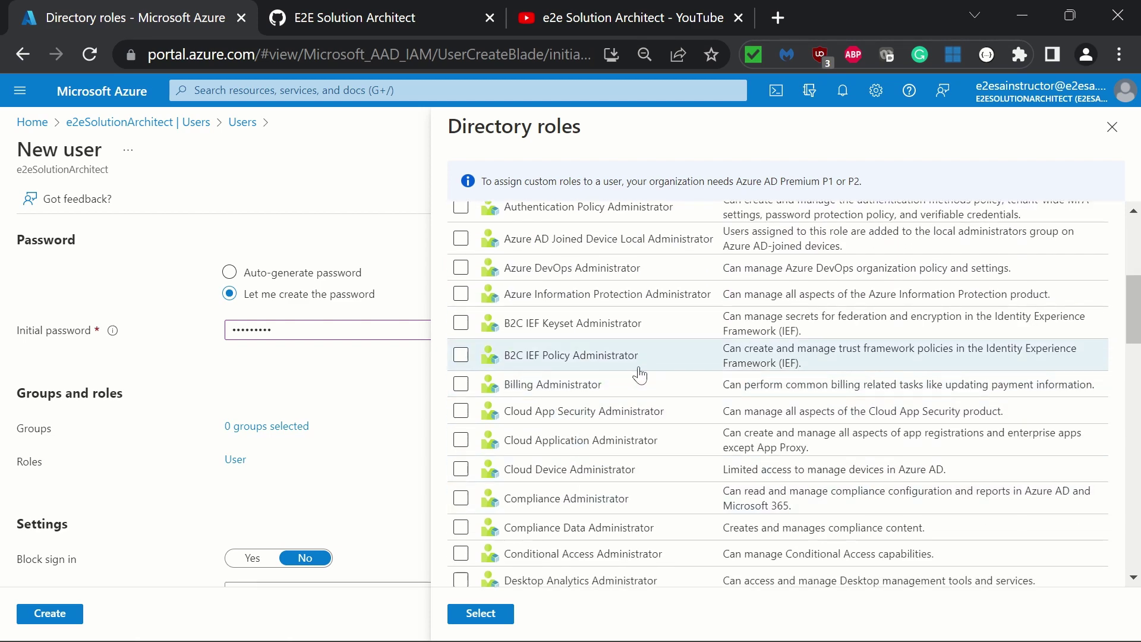
scroll(640, 376, "up", 6)
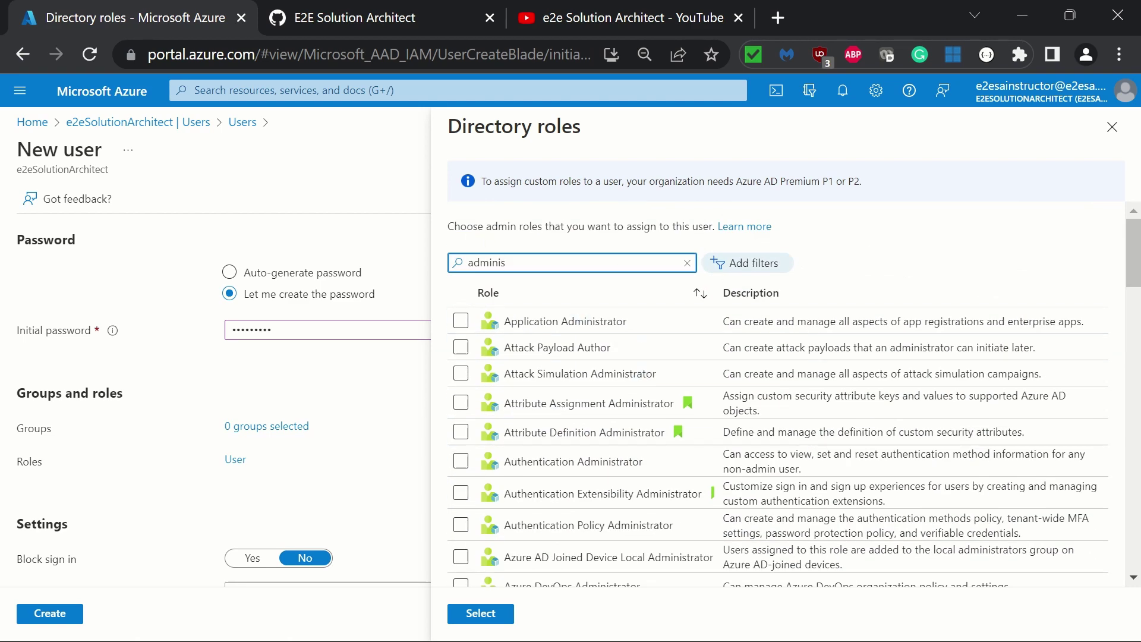
double_click(545, 263)
type("billing")
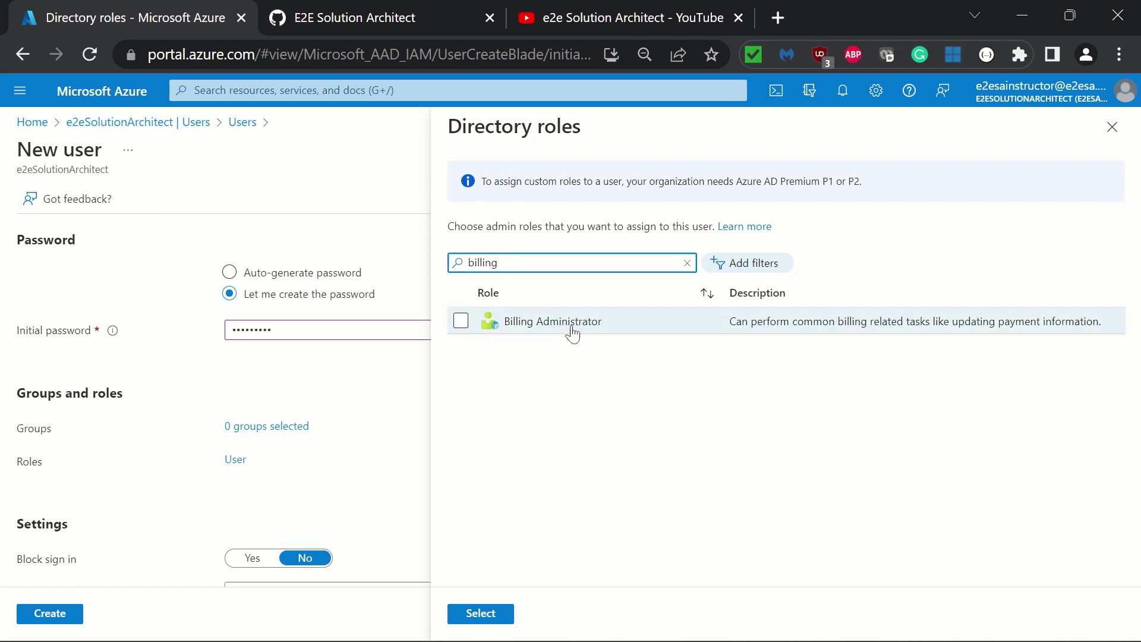
left_click(462, 321)
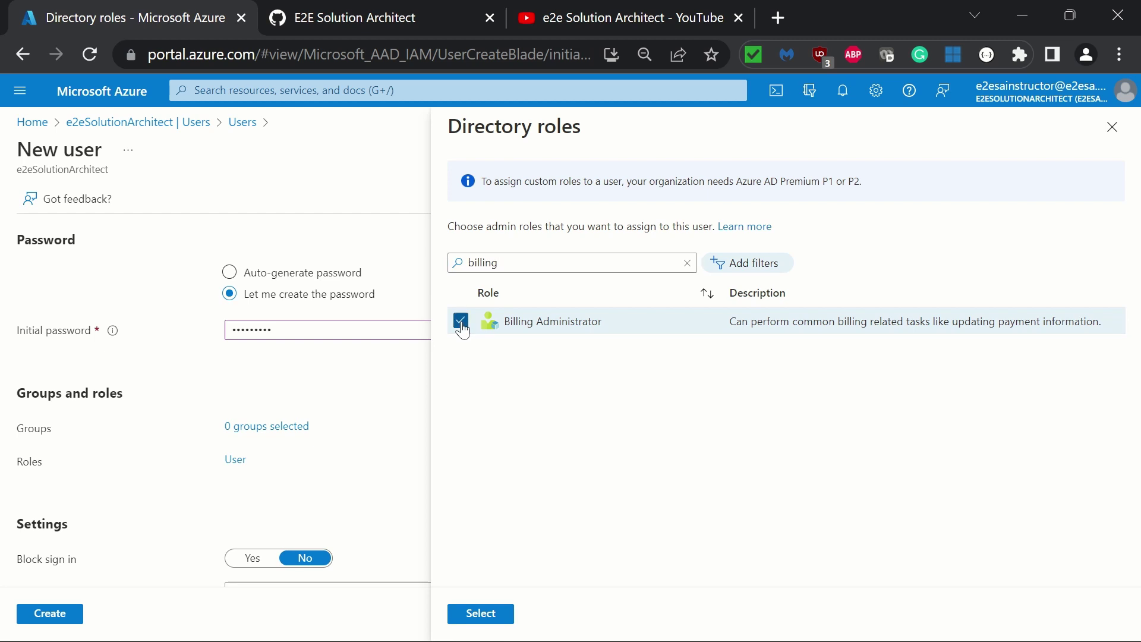
left_click(490, 615)
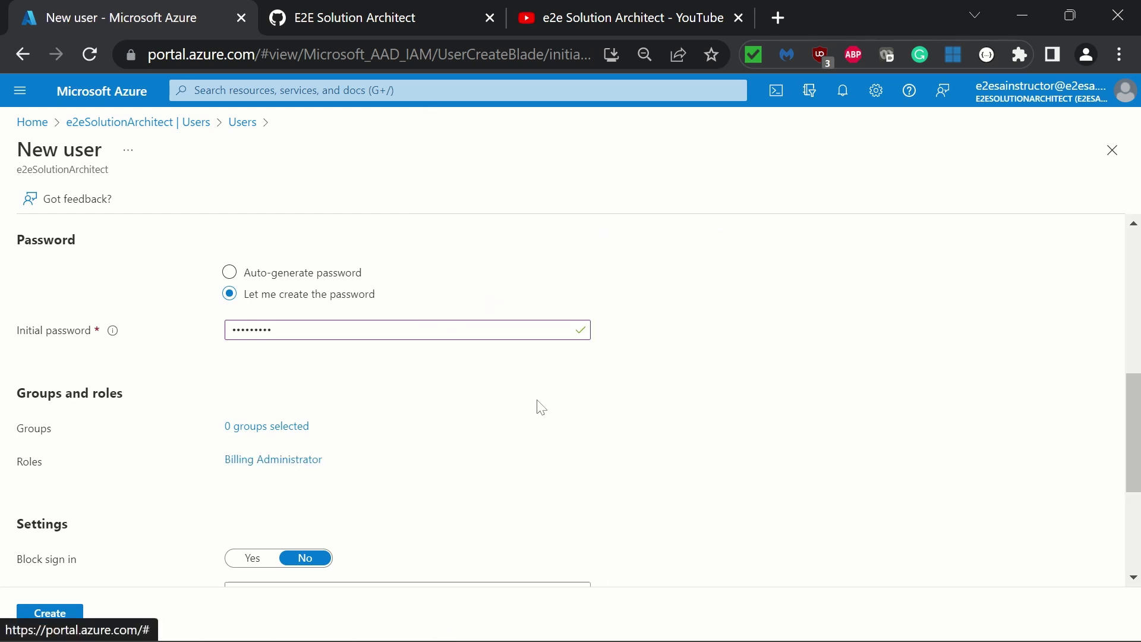
Set the usage location to Canada and review the completed New user form
scroll(677, 441, "down", 4)
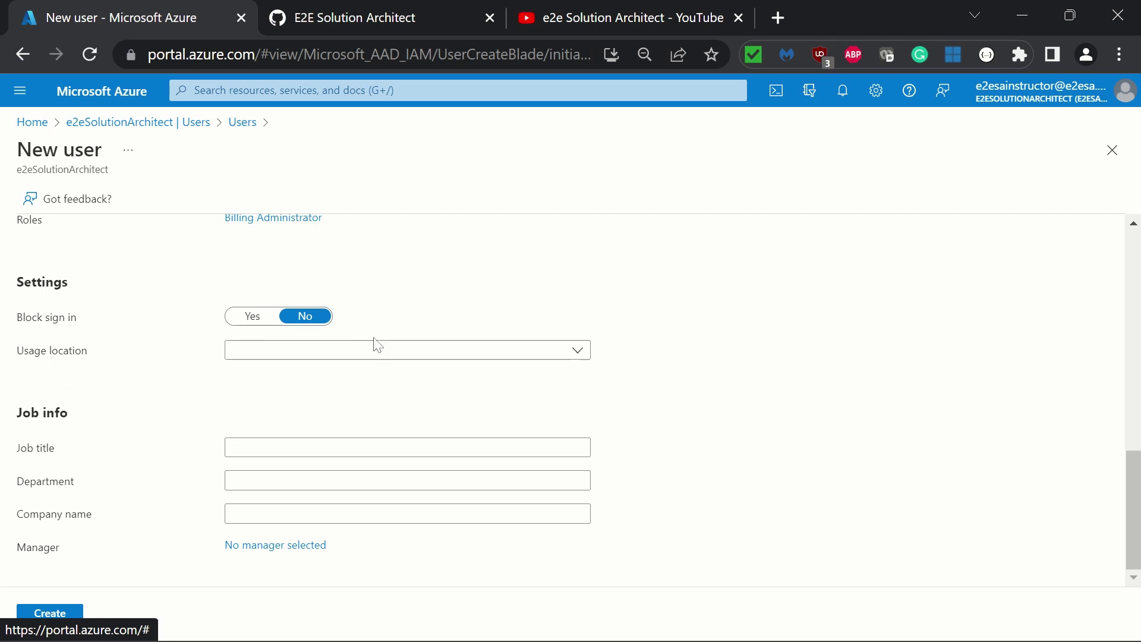
left_click(379, 355)
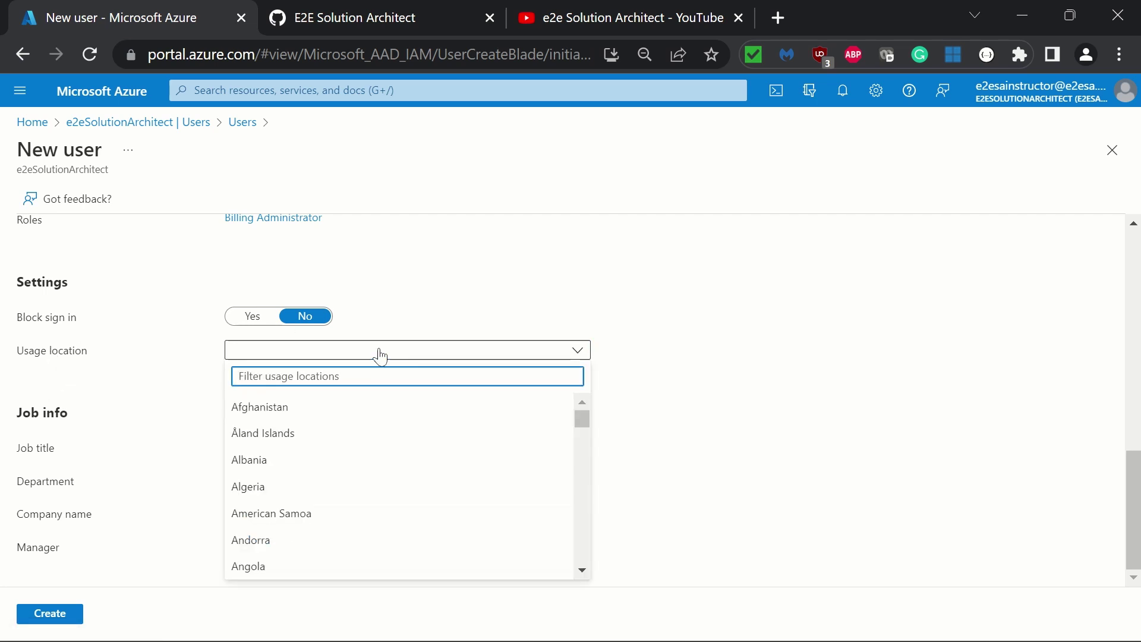
type("canada")
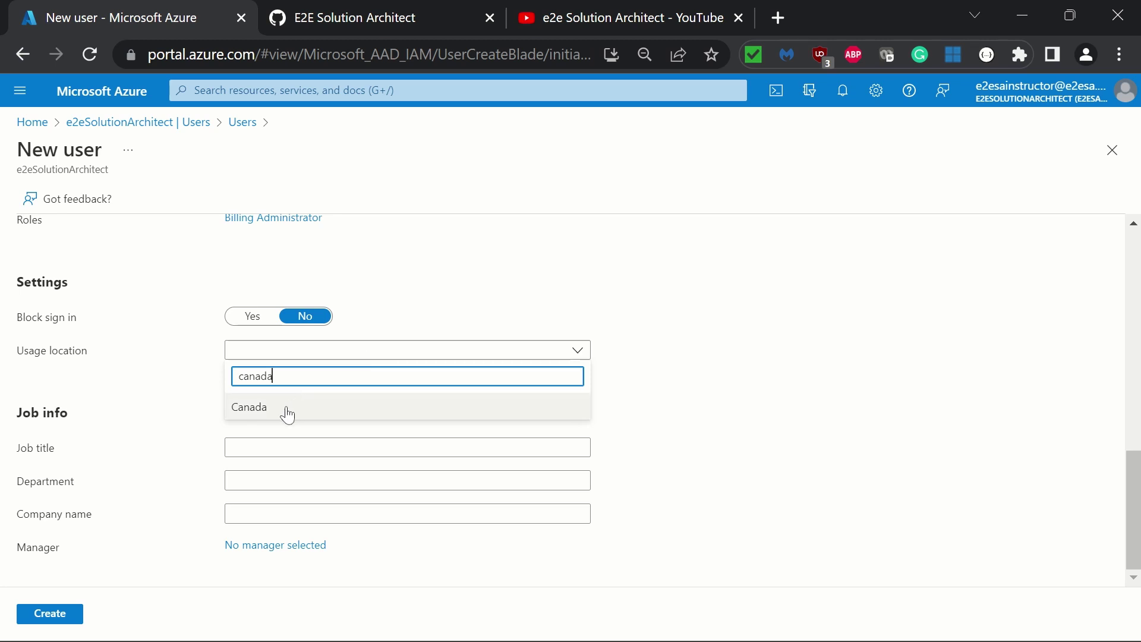
left_click(287, 415)
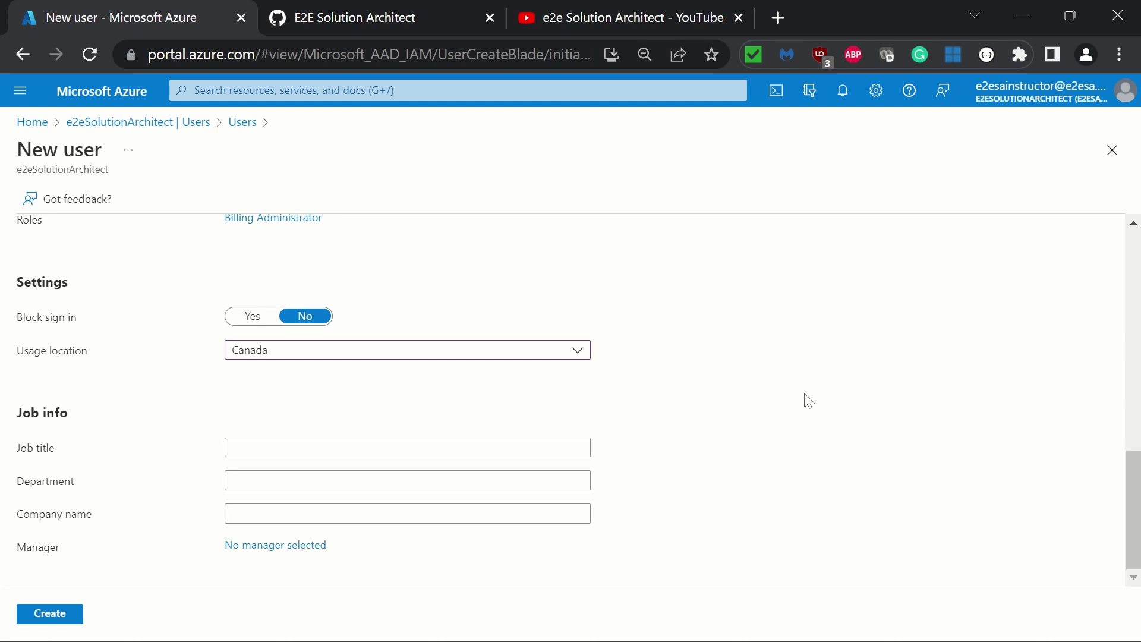
scroll(809, 402, "up", 10)
scroll(802, 400, "down", 3)
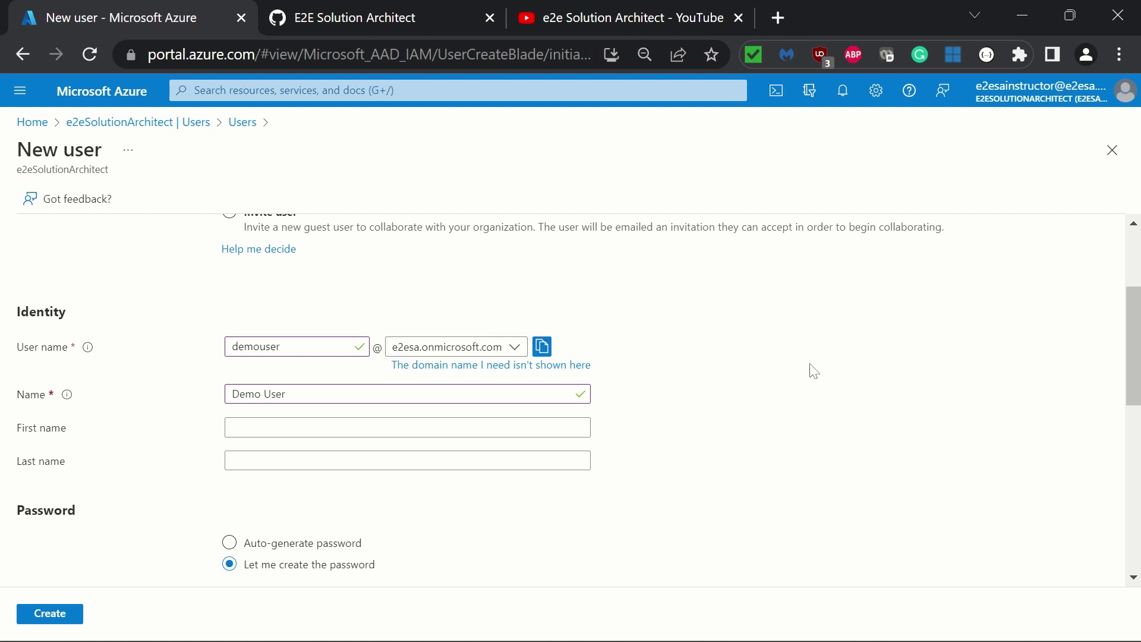
scroll(812, 372, "down", 5)
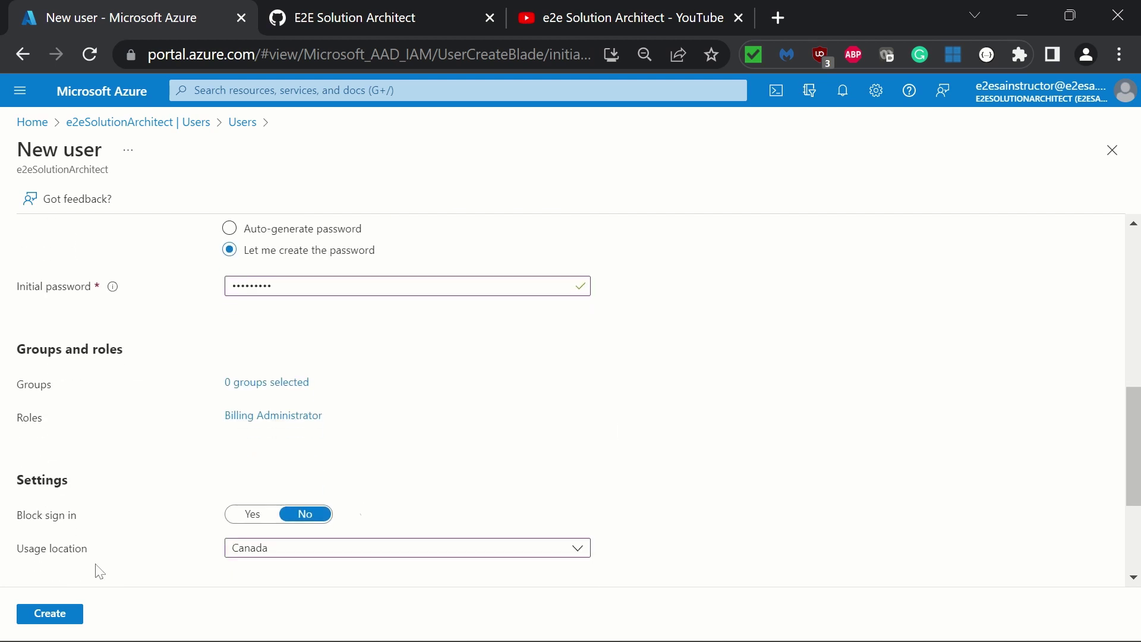
Create the user and refresh the Users list until Demo User appears
left_click(61, 621)
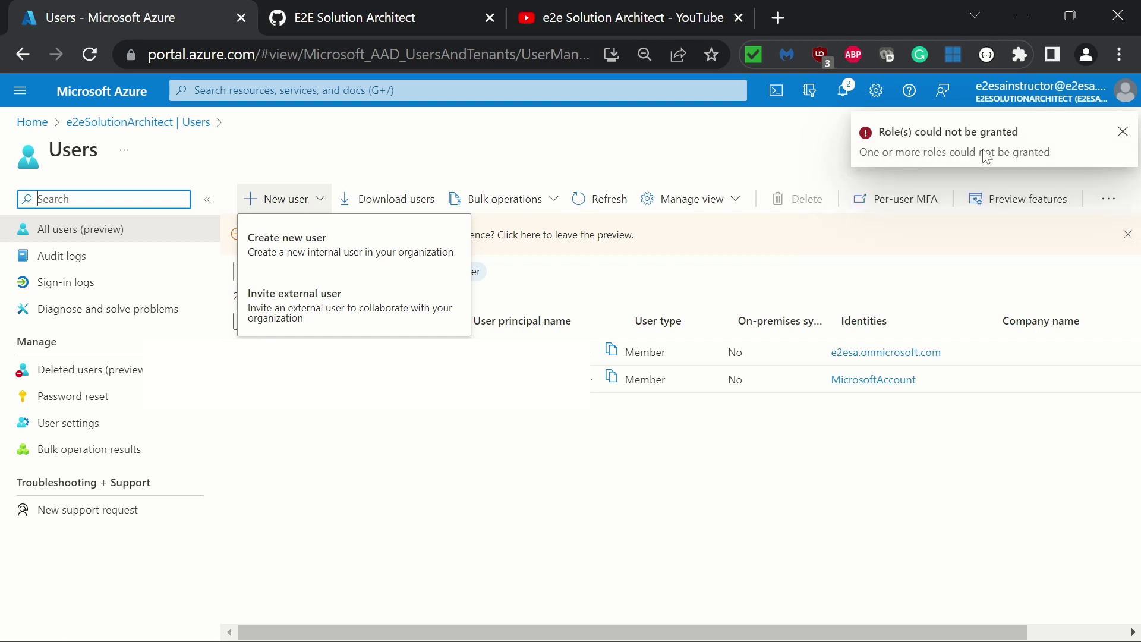
left_click(458, 498)
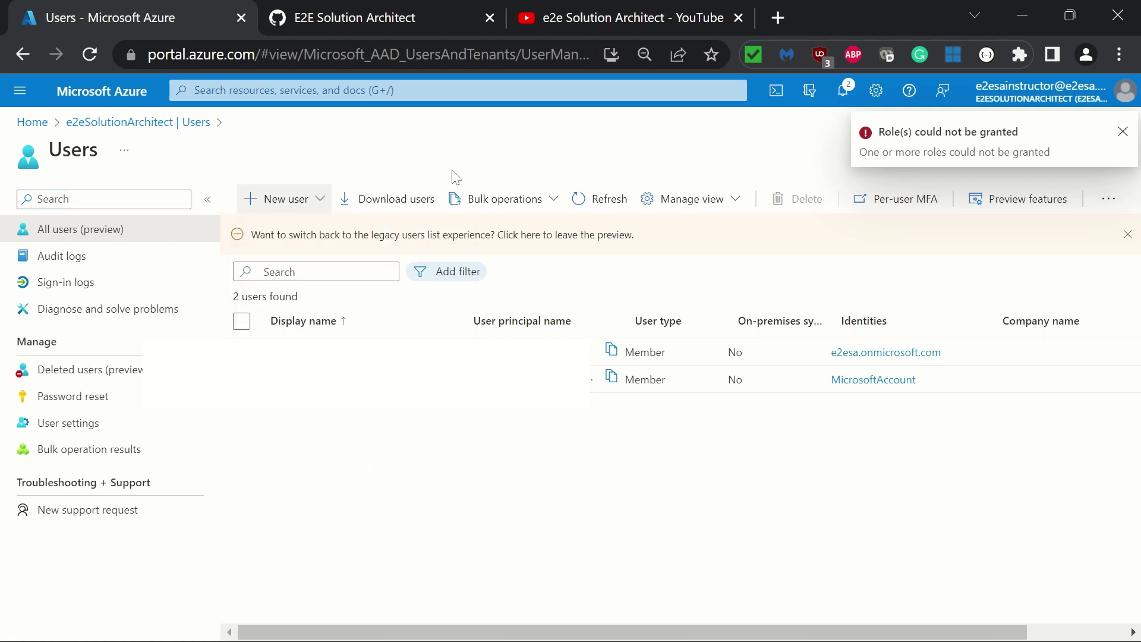
left_click(611, 204)
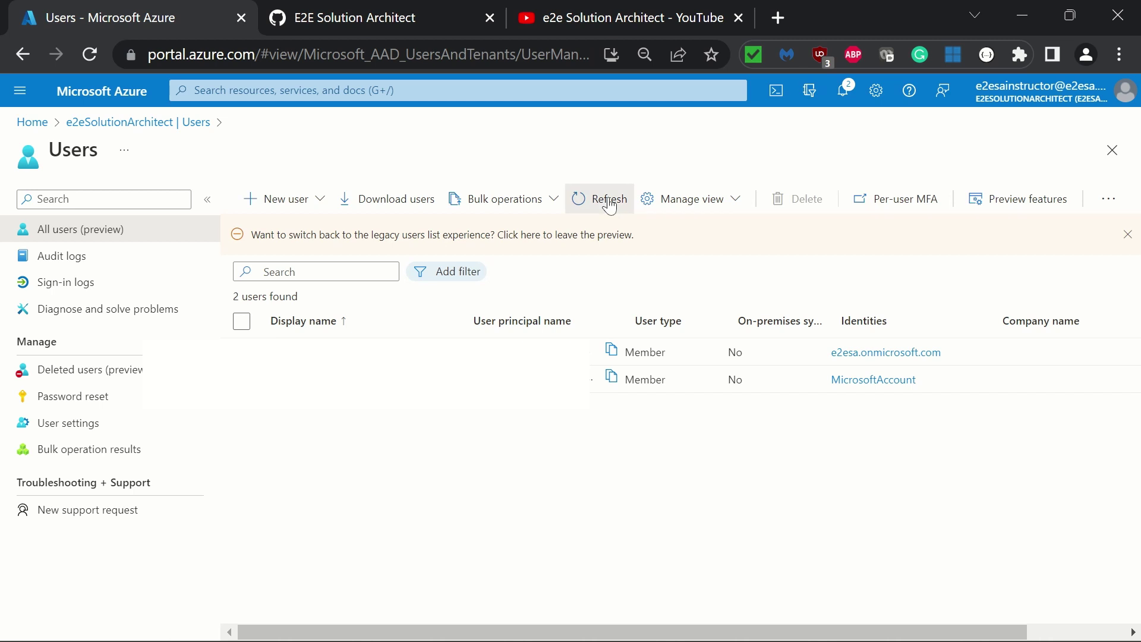
left_click(610, 204)
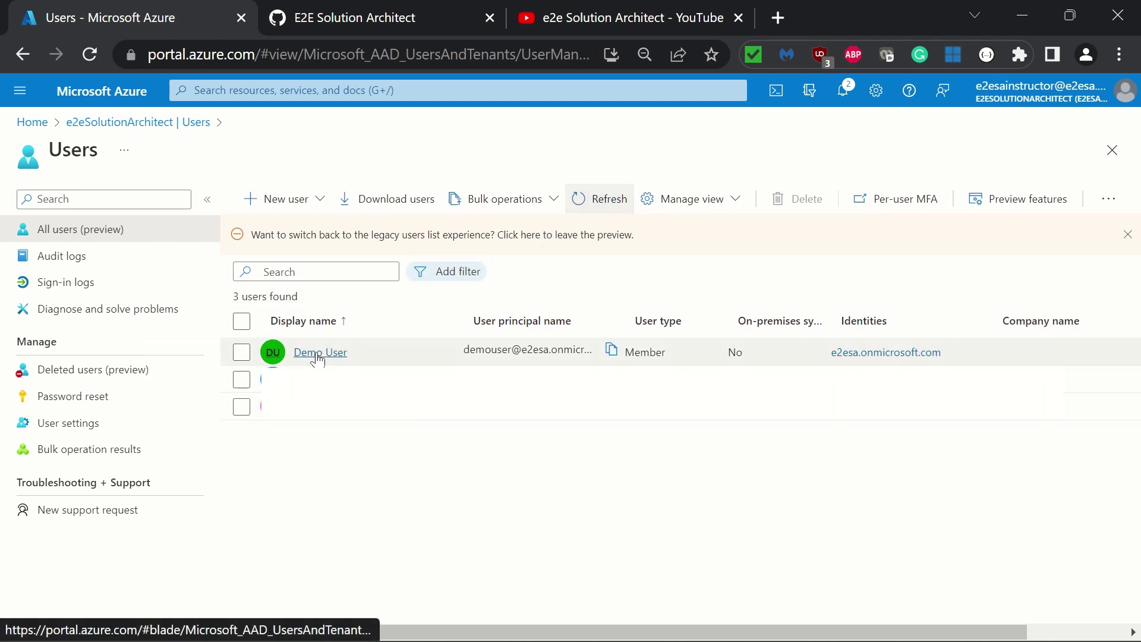
left_click(319, 354)
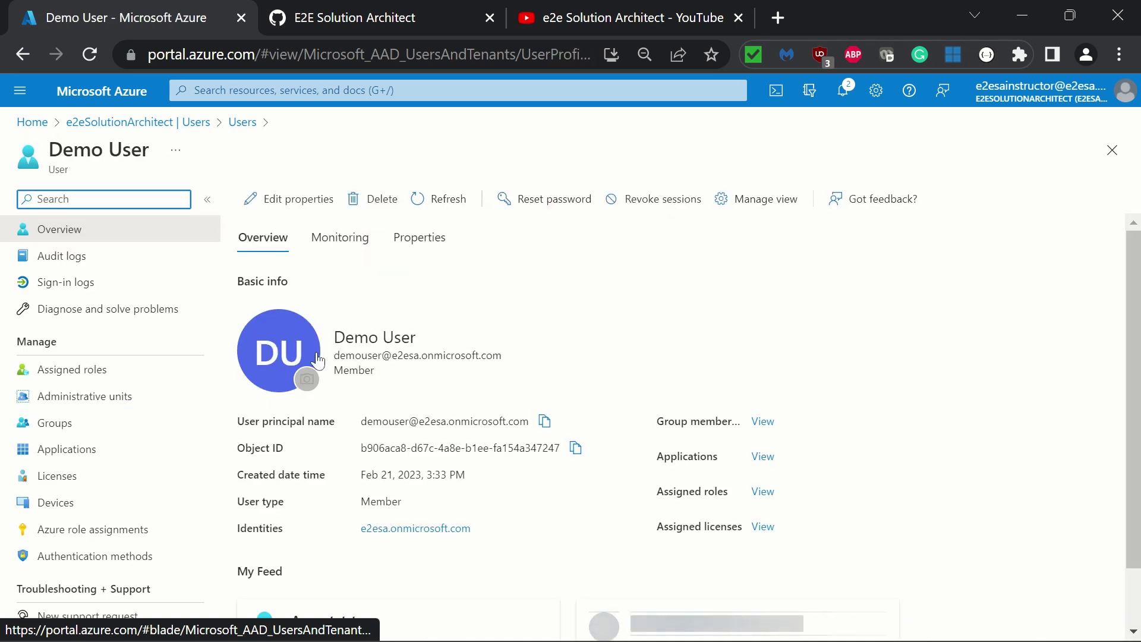
scroll(633, 395, "down", 3)
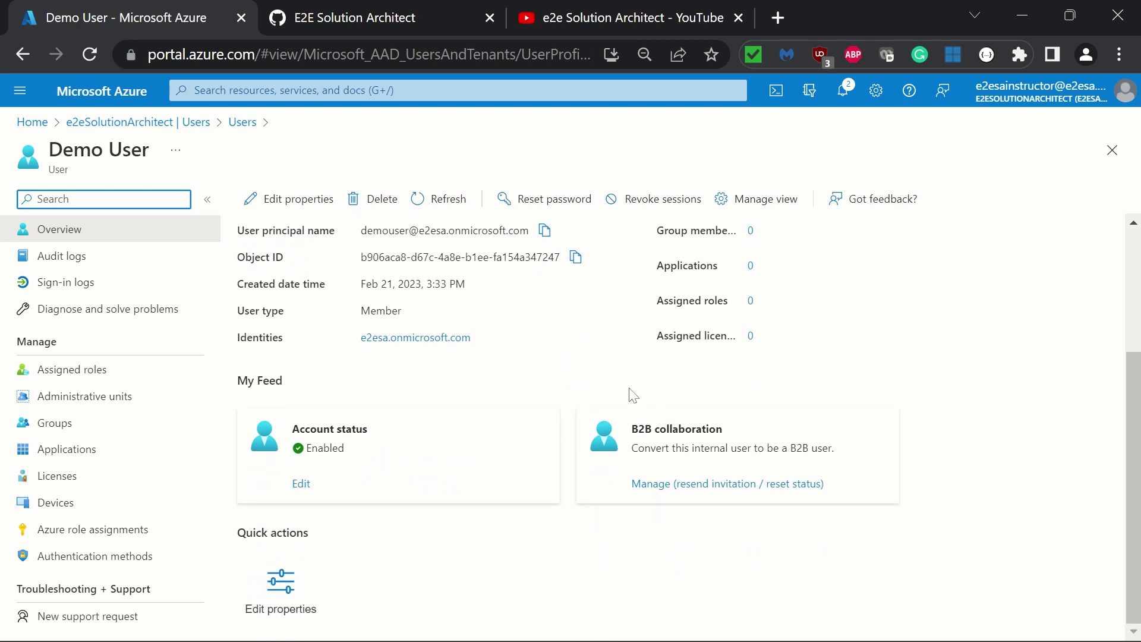
scroll(632, 395, "up", 2)
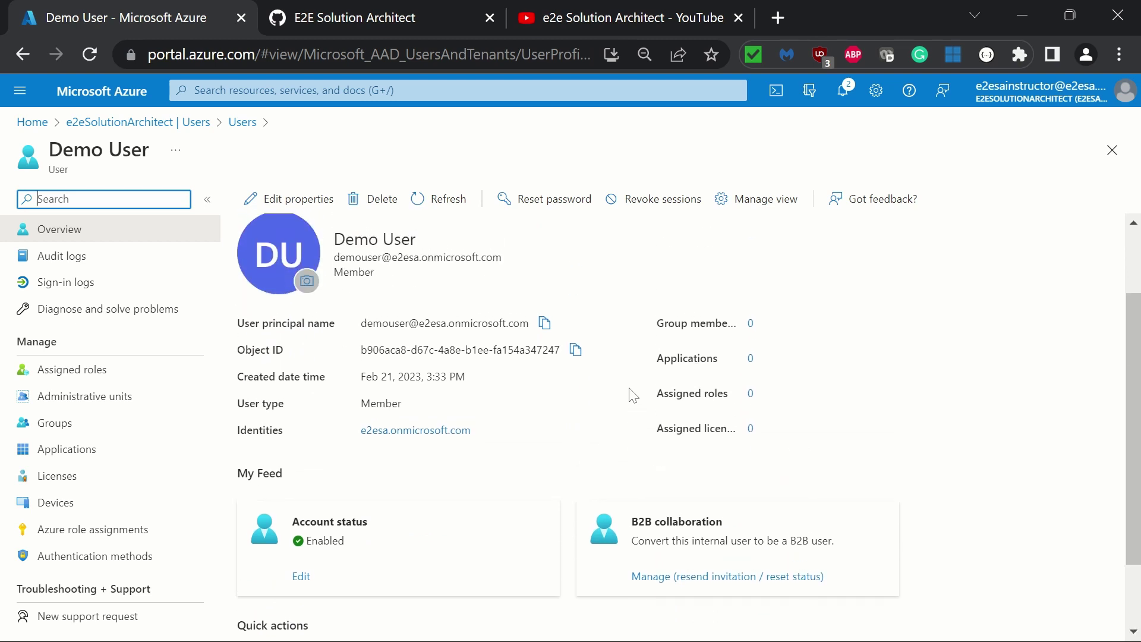
left_click(751, 395)
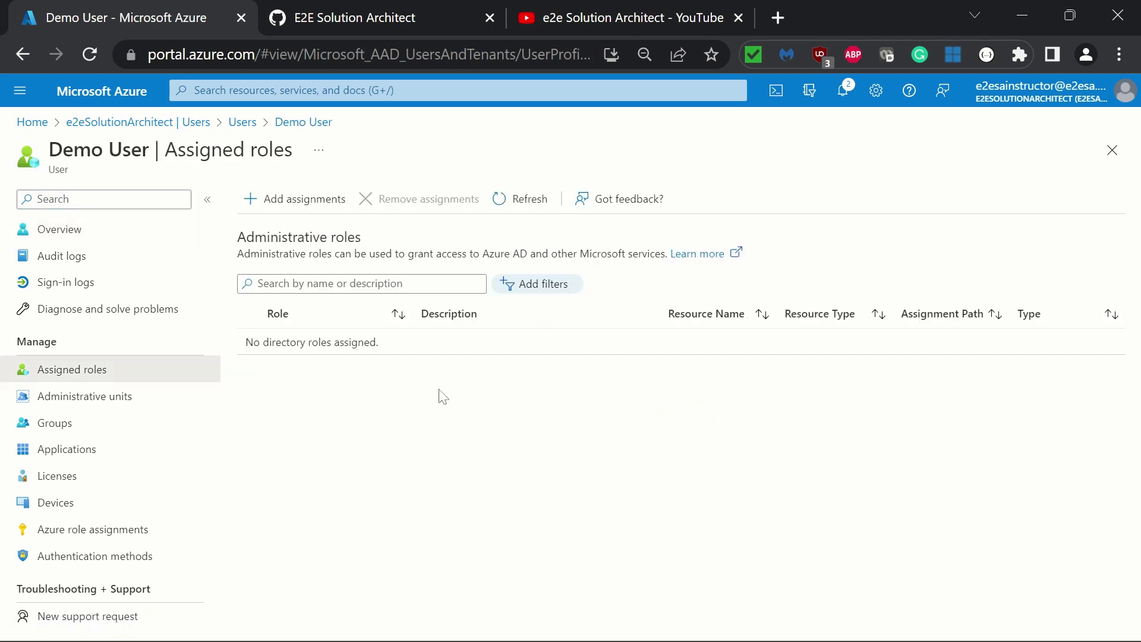
Add the Application Developer role to Demo User and refresh until it is listed
left_click(296, 205)
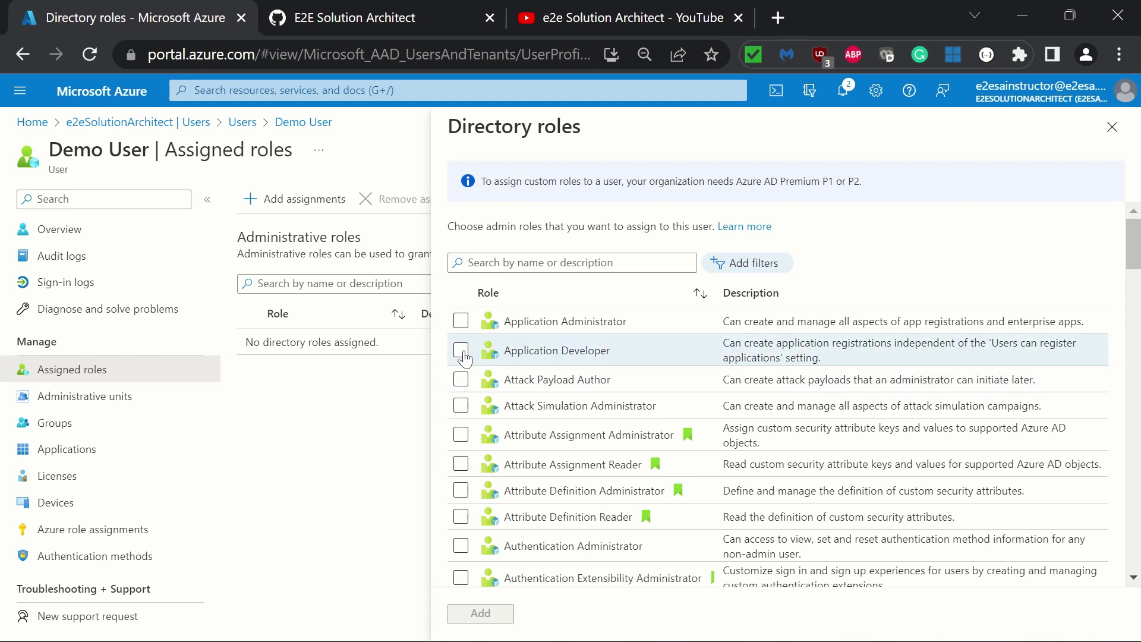
left_click(461, 352)
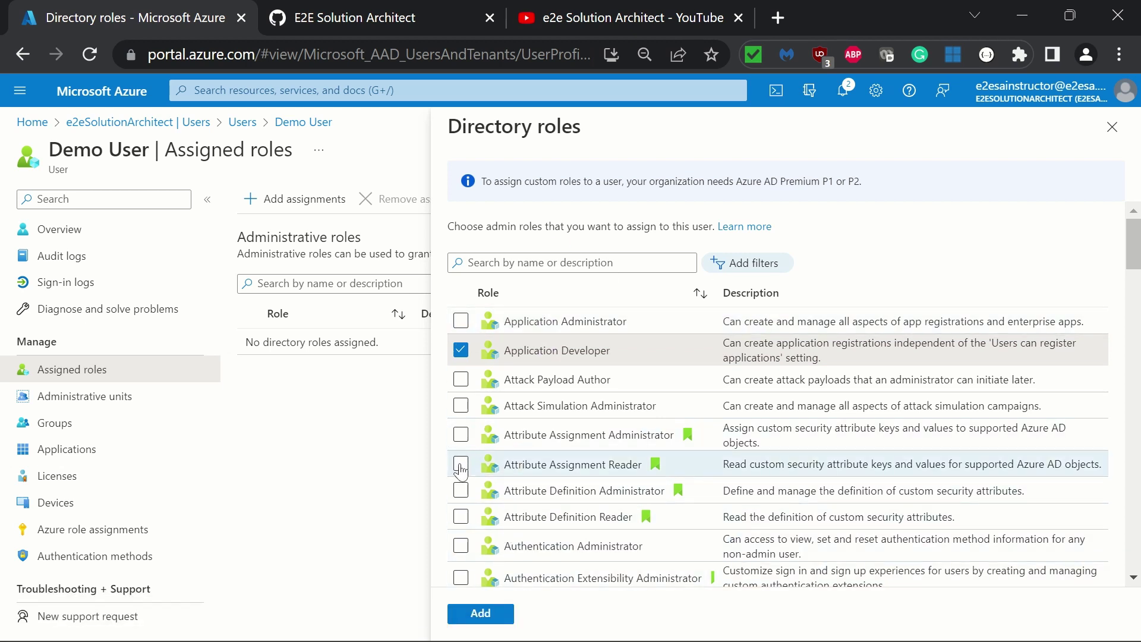
left_click(480, 614)
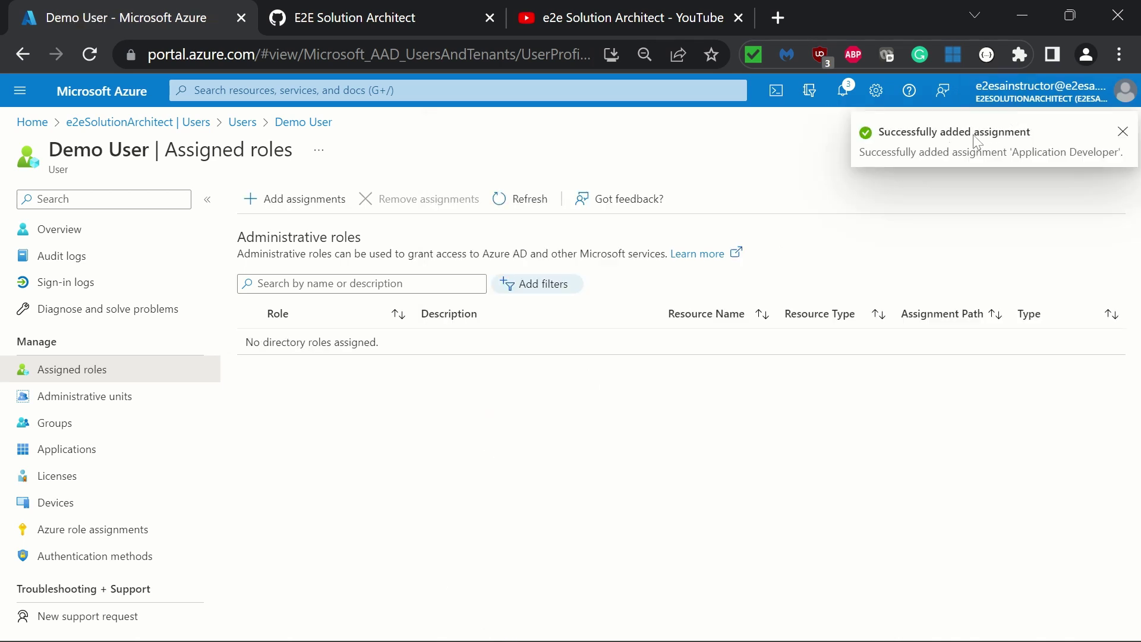
left_click(521, 203)
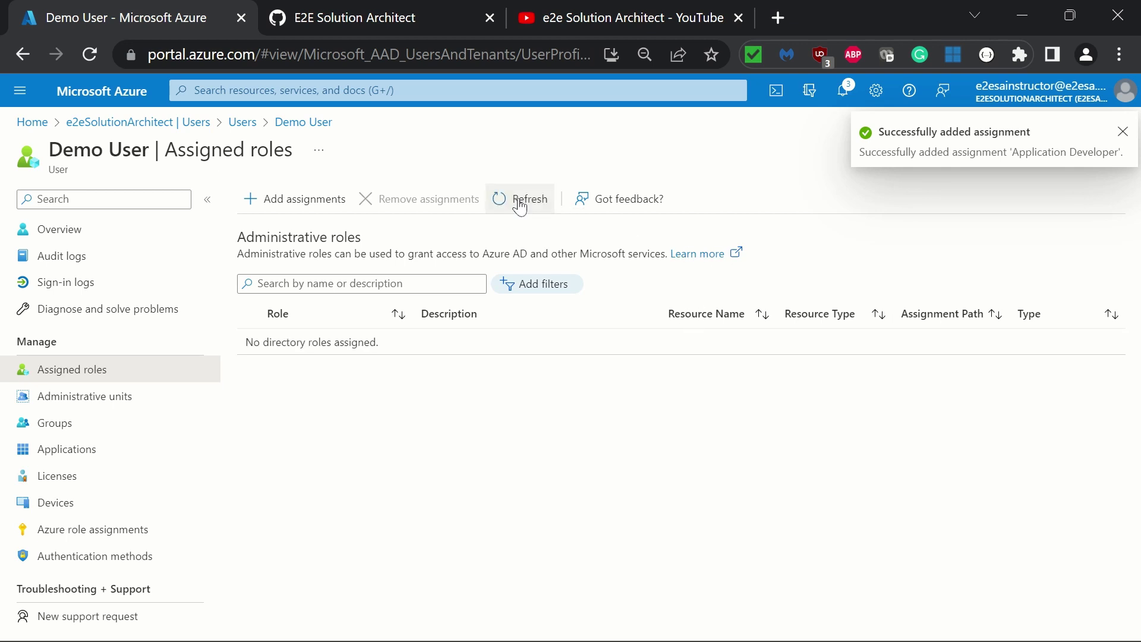
left_click(521, 205)
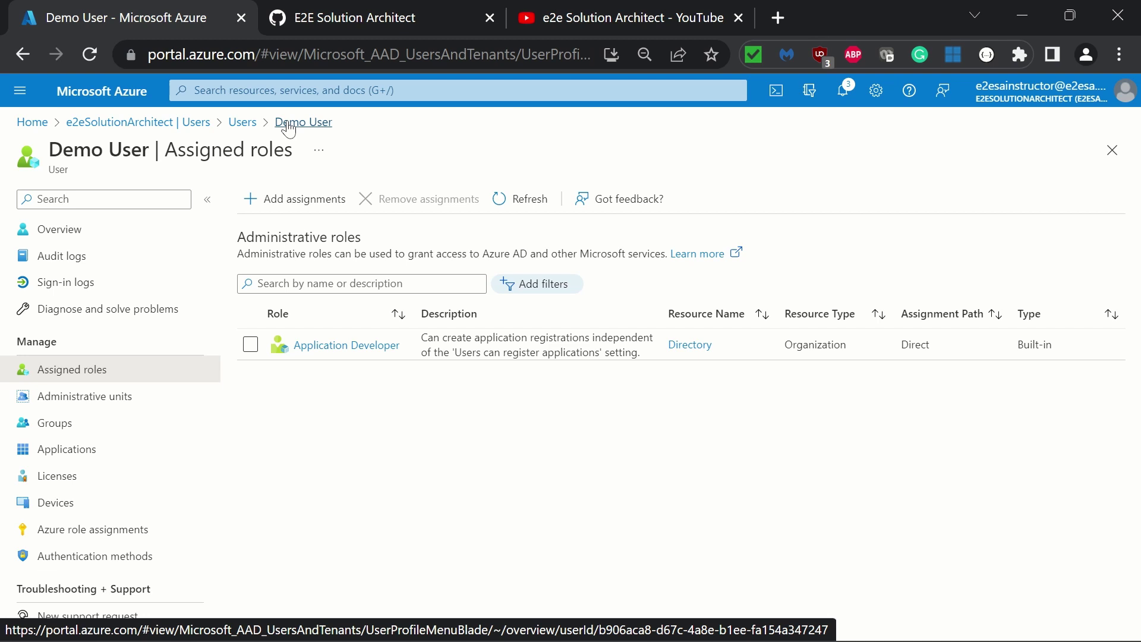
Return to the Users list, select Demo User, and open Per-user MFA
left_click(243, 121)
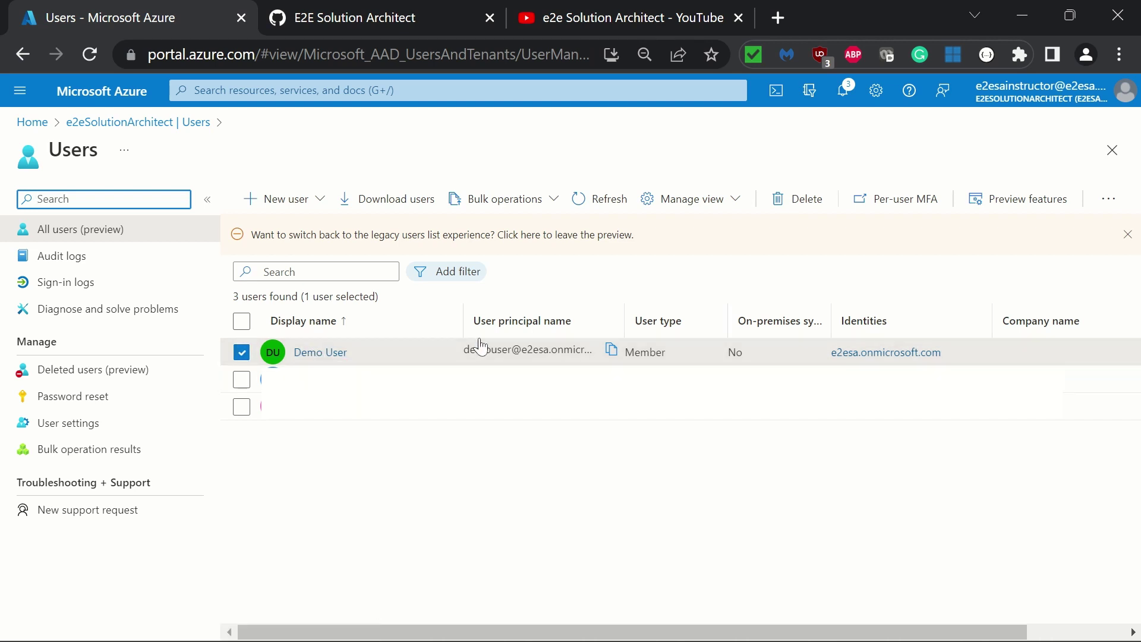
left_click(242, 357)
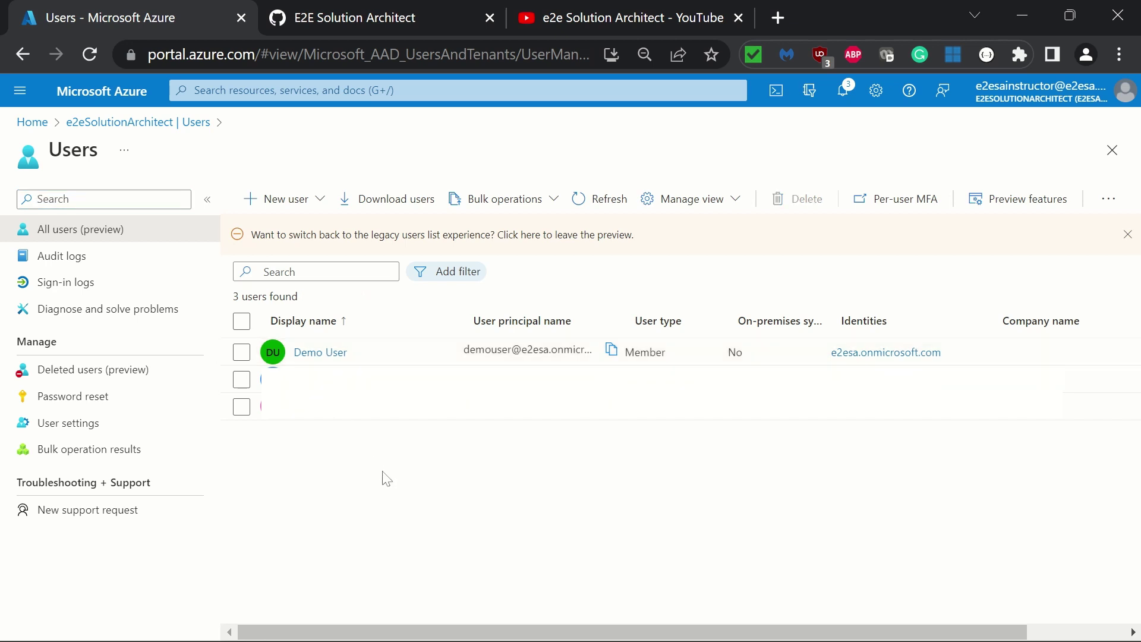
left_click(242, 354)
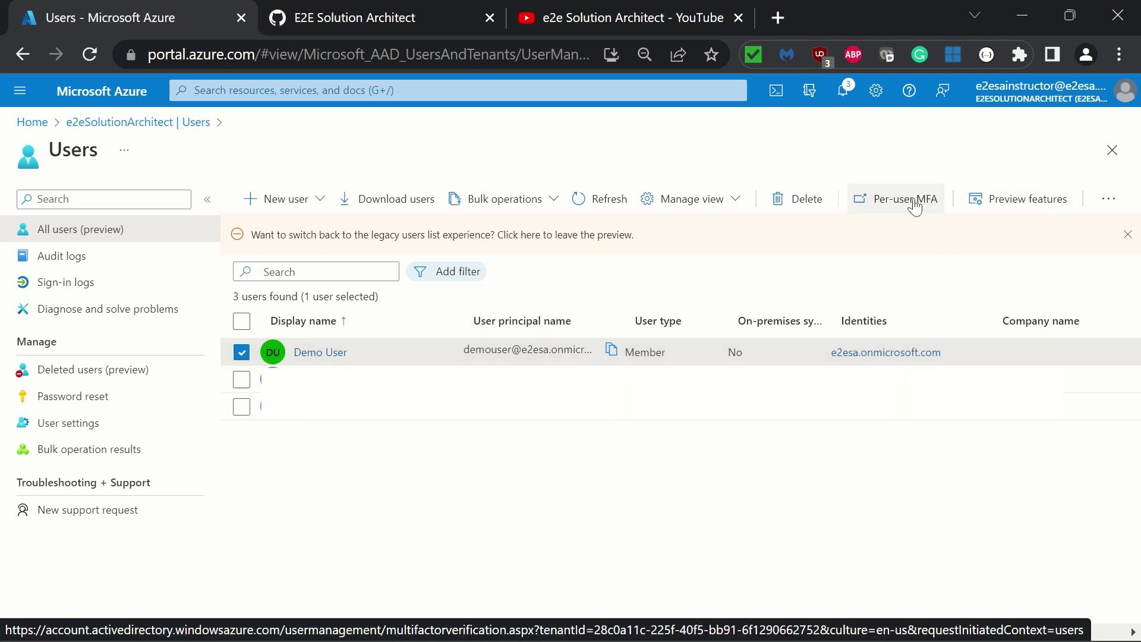
left_click(916, 202)
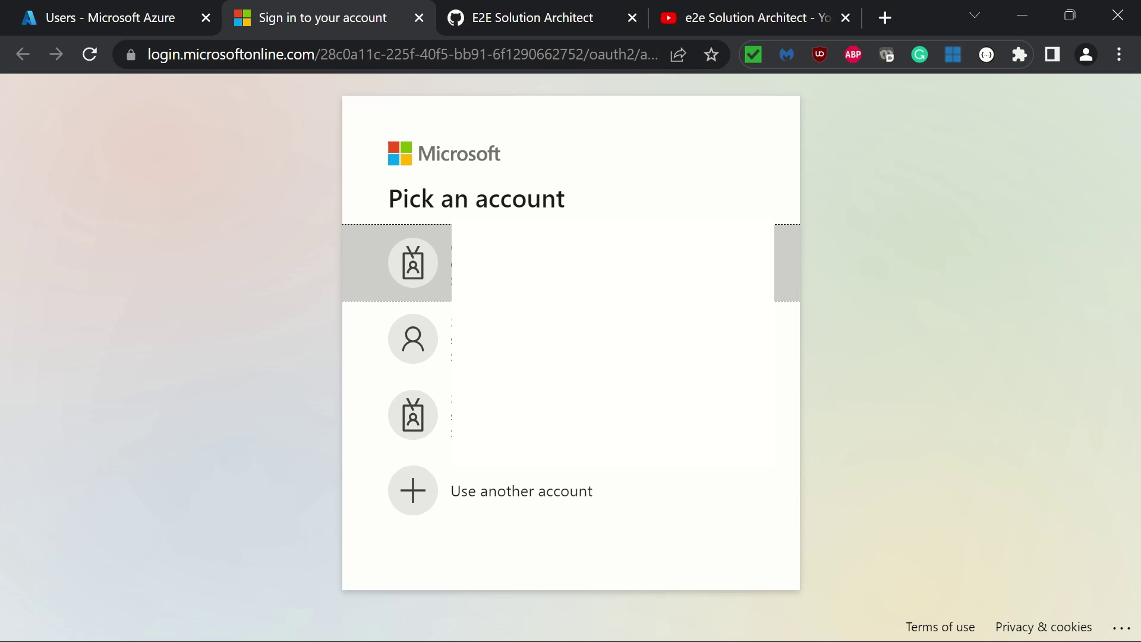
Sign in with the administrator account on the Pick an account screen
left_click(571, 262)
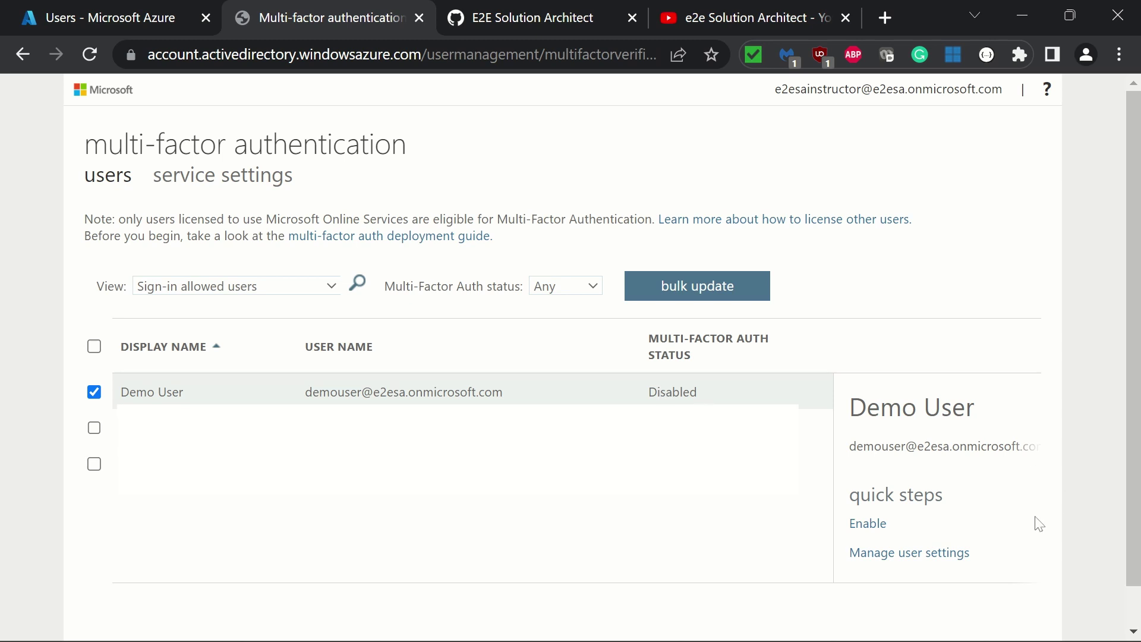
Enable multi-factor auth for Demo User and close the success message
left_click(877, 526)
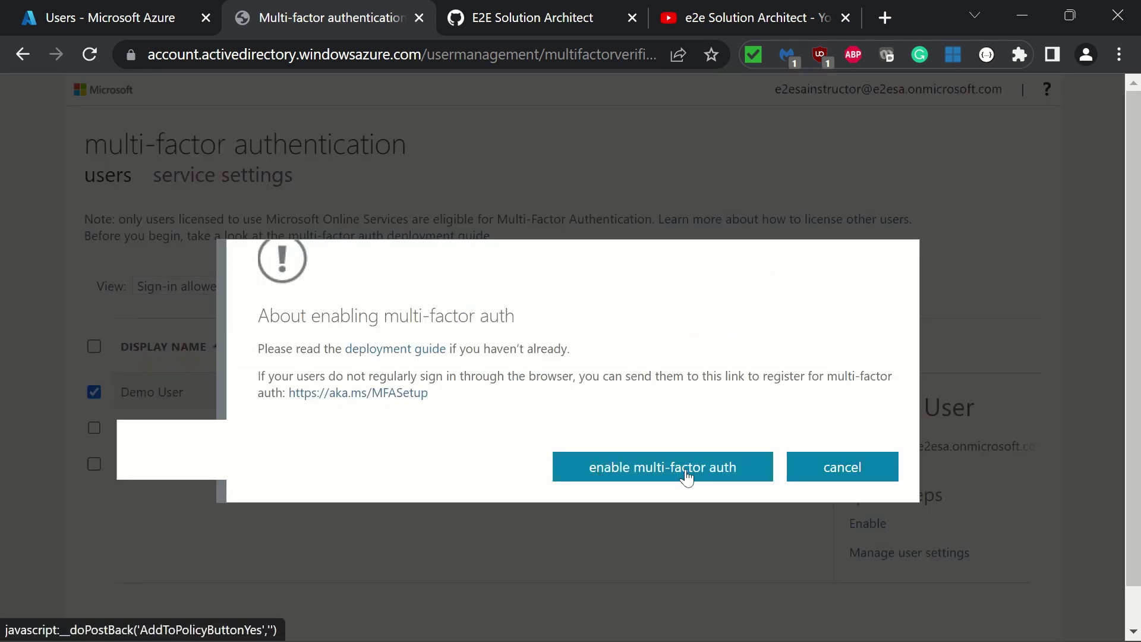
left_click(711, 475)
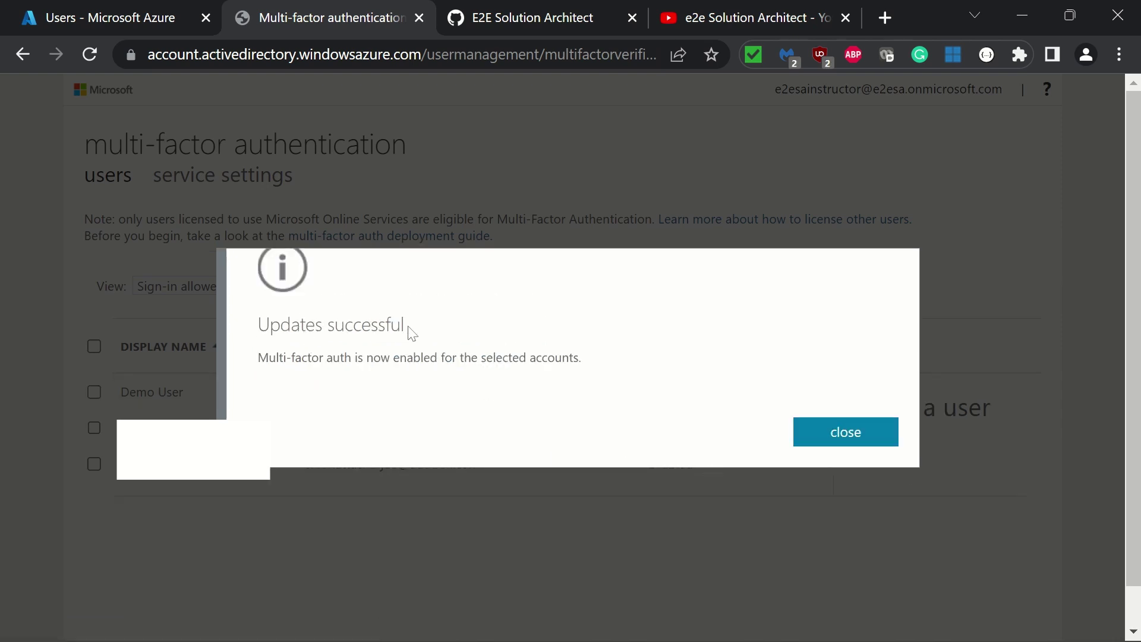
left_click(883, 439)
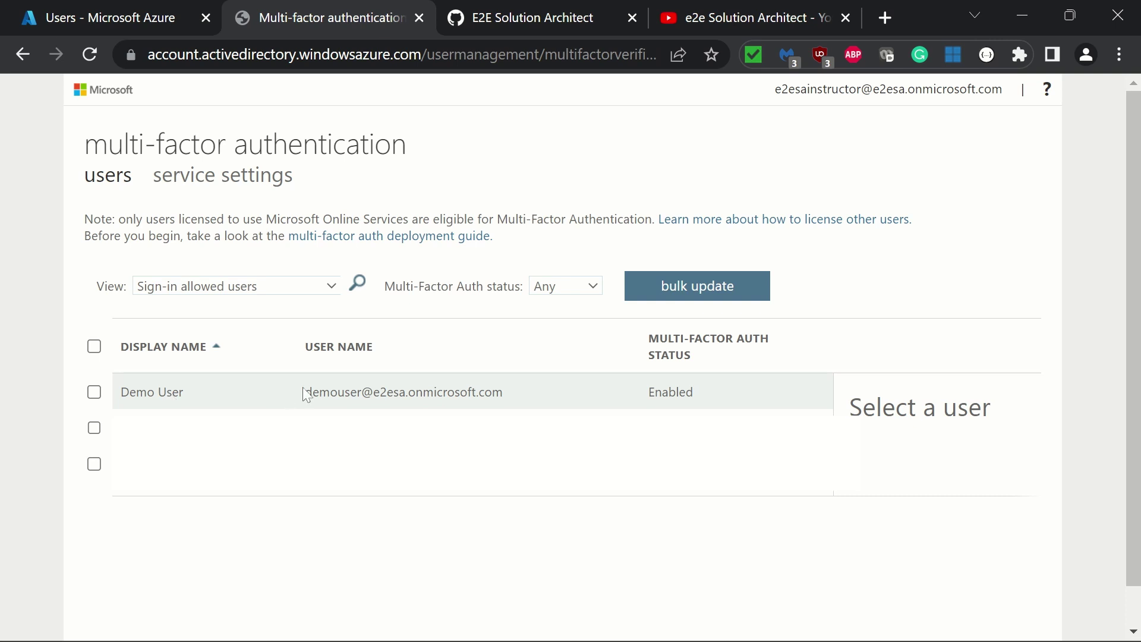
Select Demo User to confirm its MFA status now reads Enabled
left_click(507, 396)
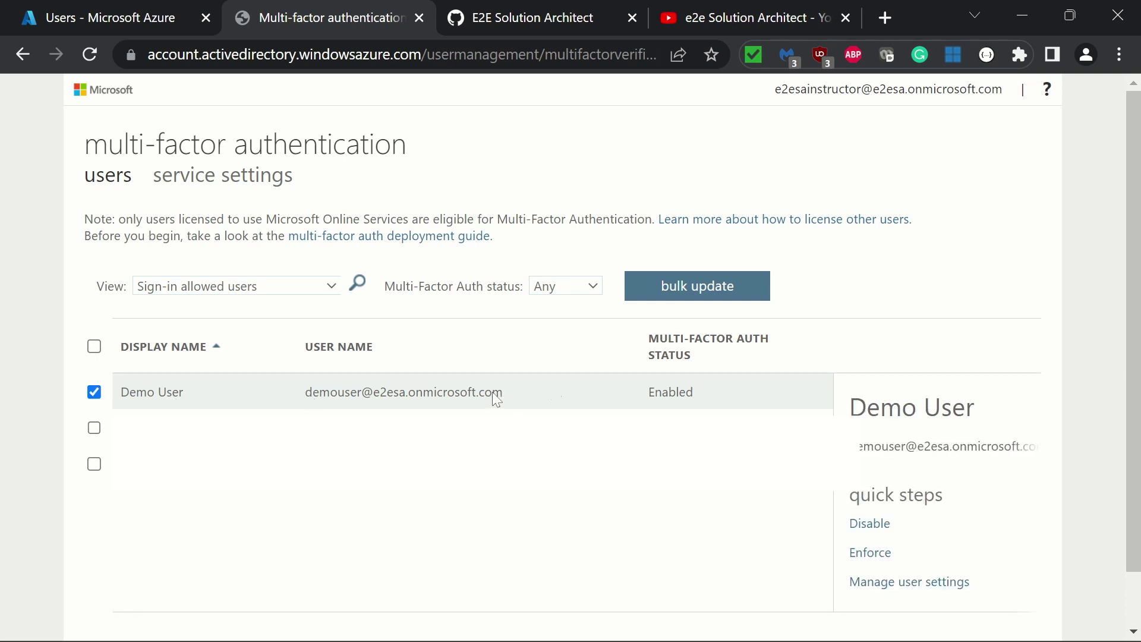
left_click_drag(859, 446, 1046, 446)
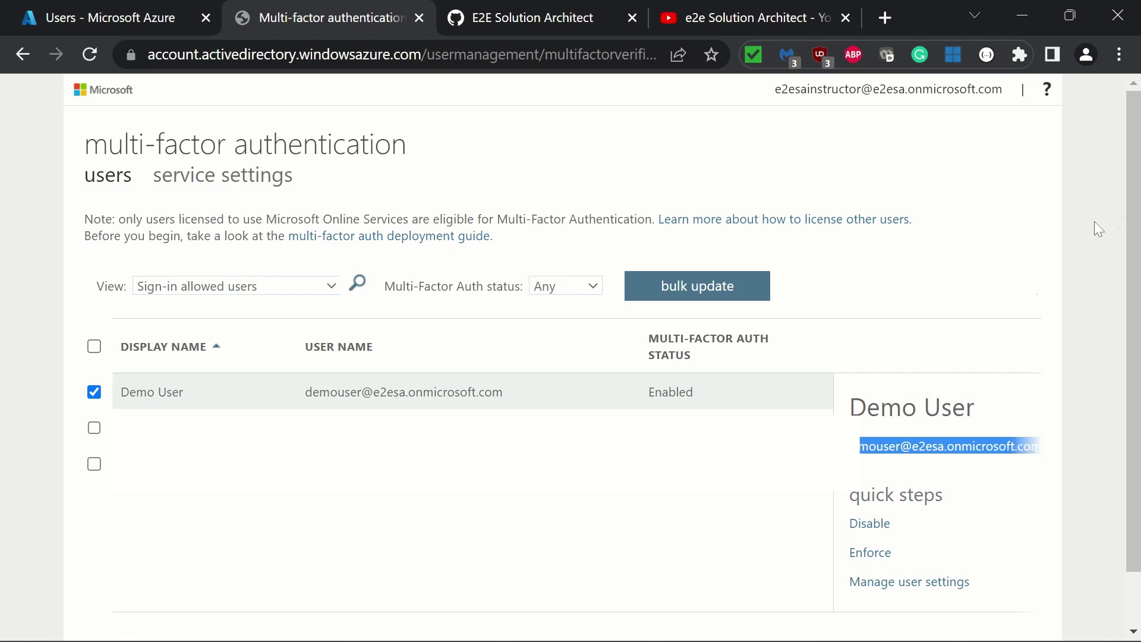
left_click(955, 264)
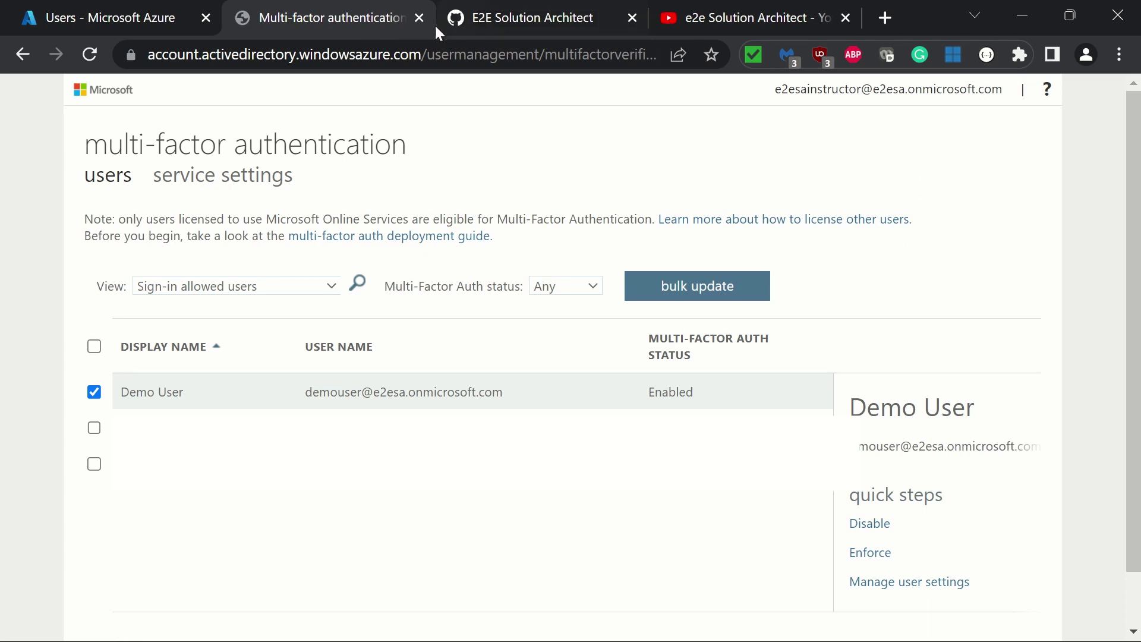
Leave the MFA tab, search the portal for 'active', and open Azure Active Directory's Users list
left_click(419, 19)
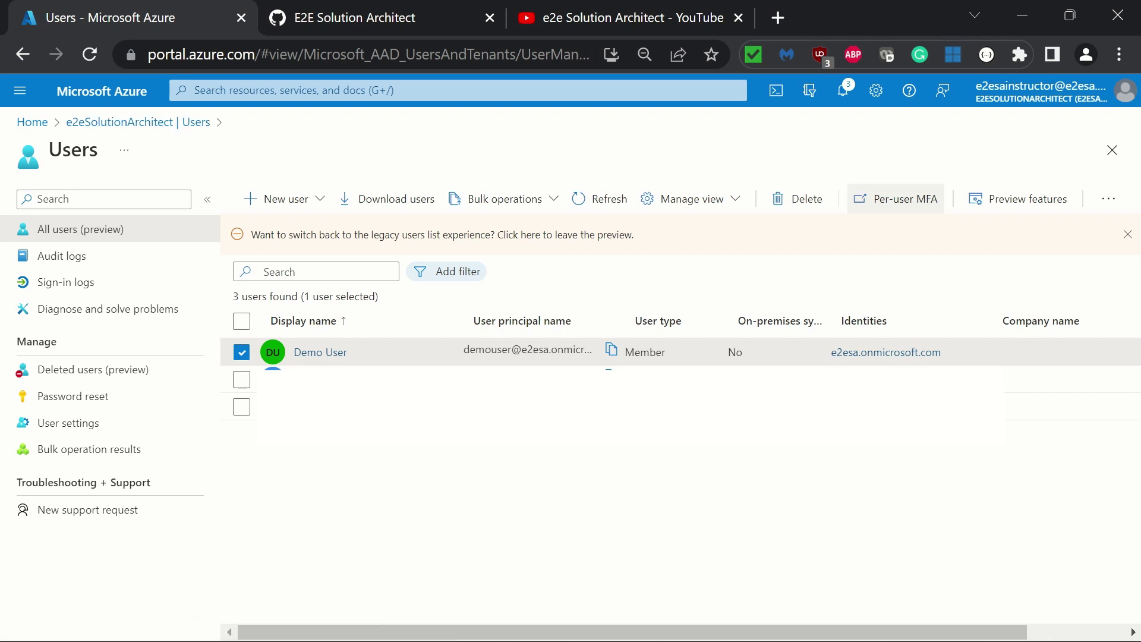
key("g")
key("slash")
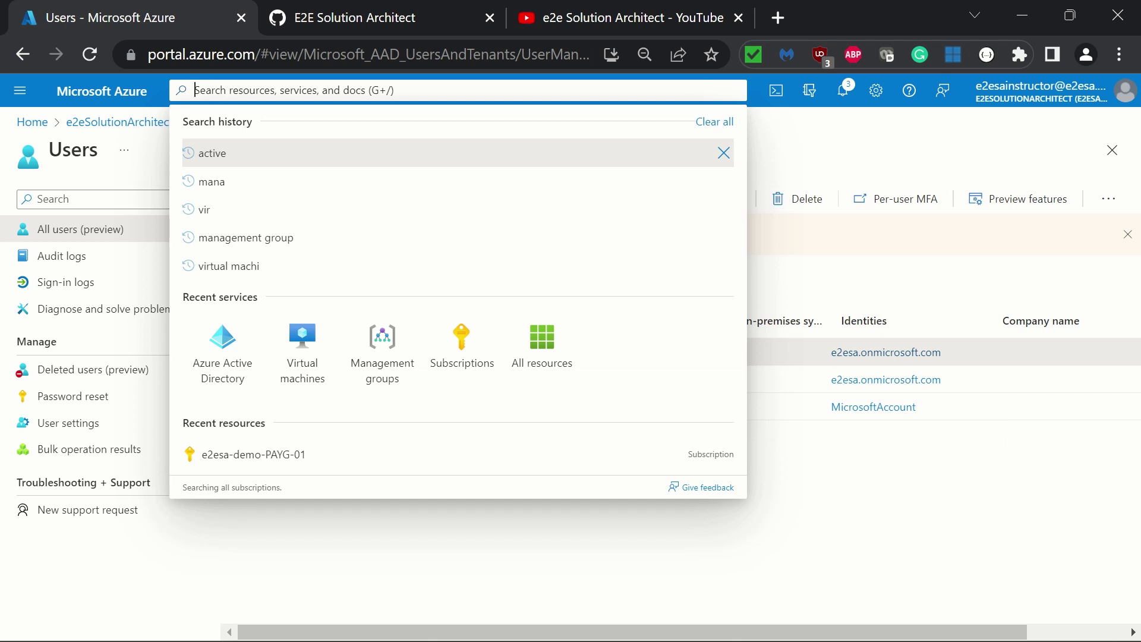
type("a")
key("BackSpace")
type("active")
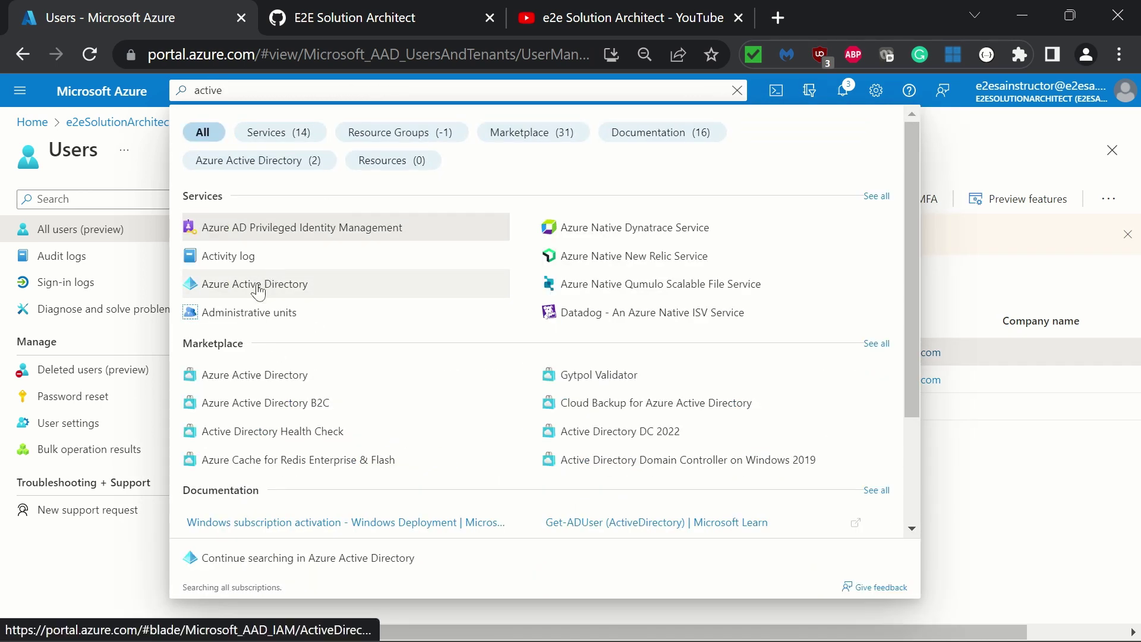
left_click(257, 285)
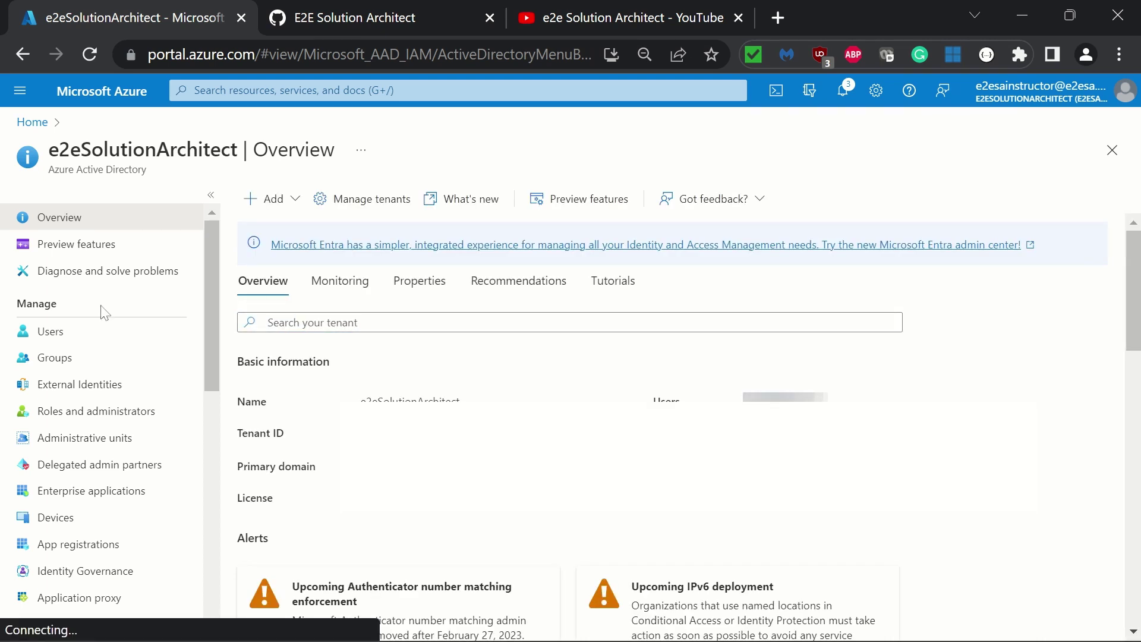
left_click(51, 332)
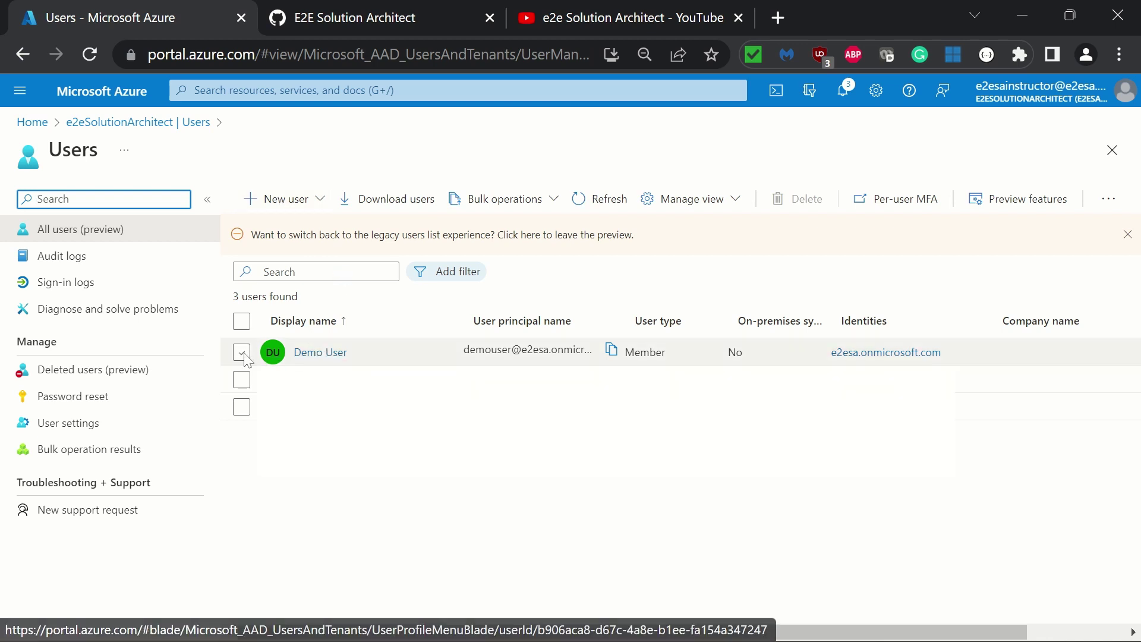
Remove the Application Developer role from Demo User's assigned roles and open Add assignments
left_click(333, 354)
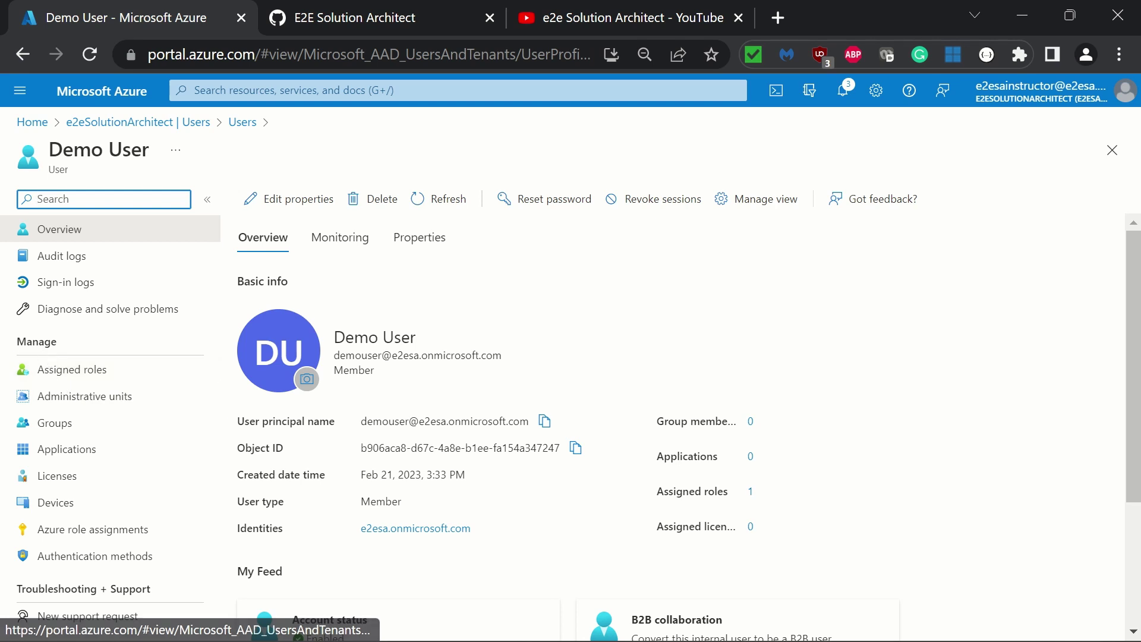
left_click(83, 371)
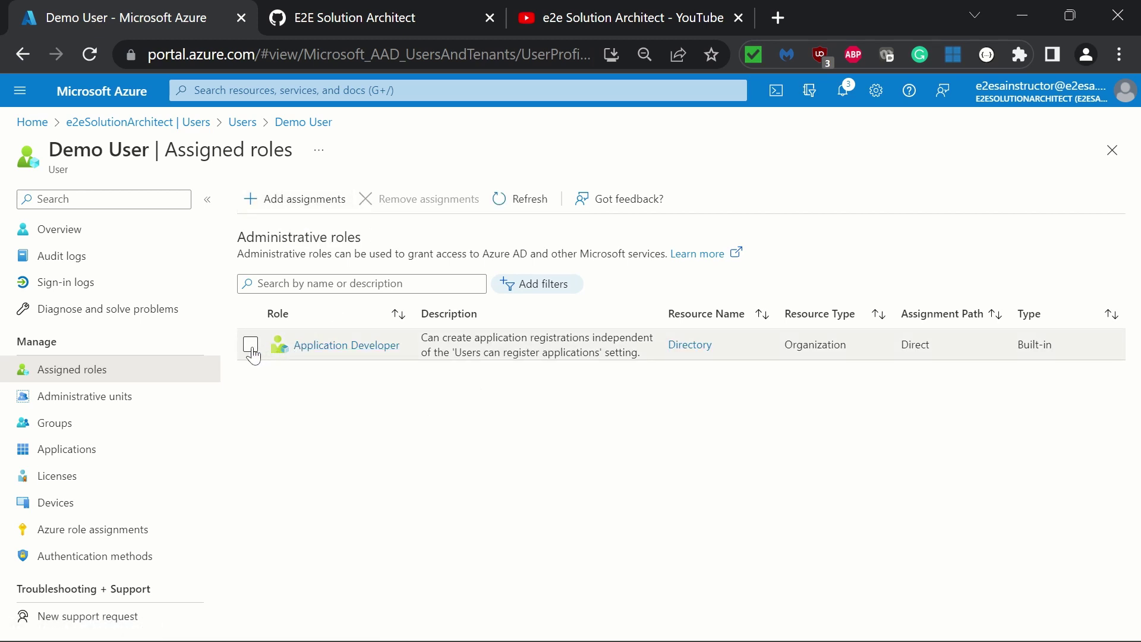
left_click(250, 350)
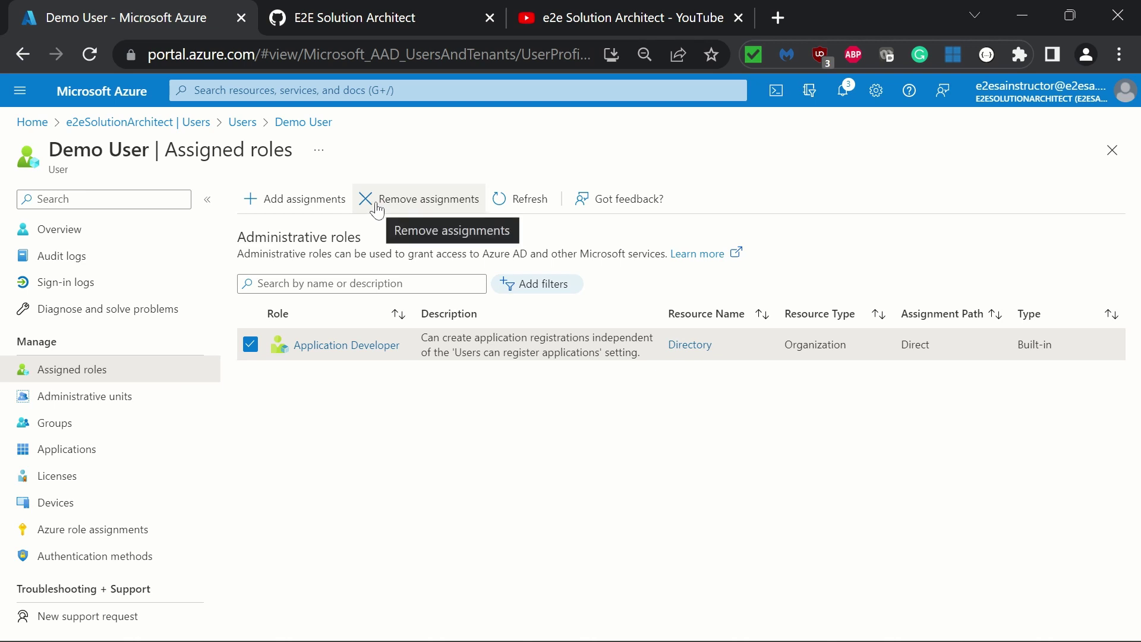
left_click(427, 202)
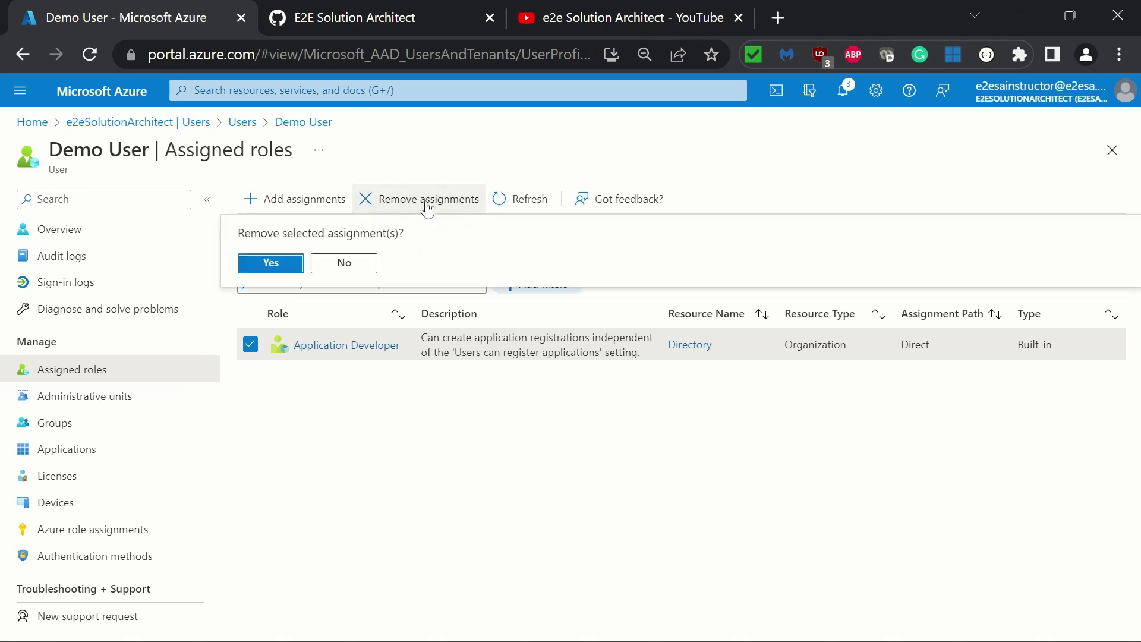
left_click(269, 263)
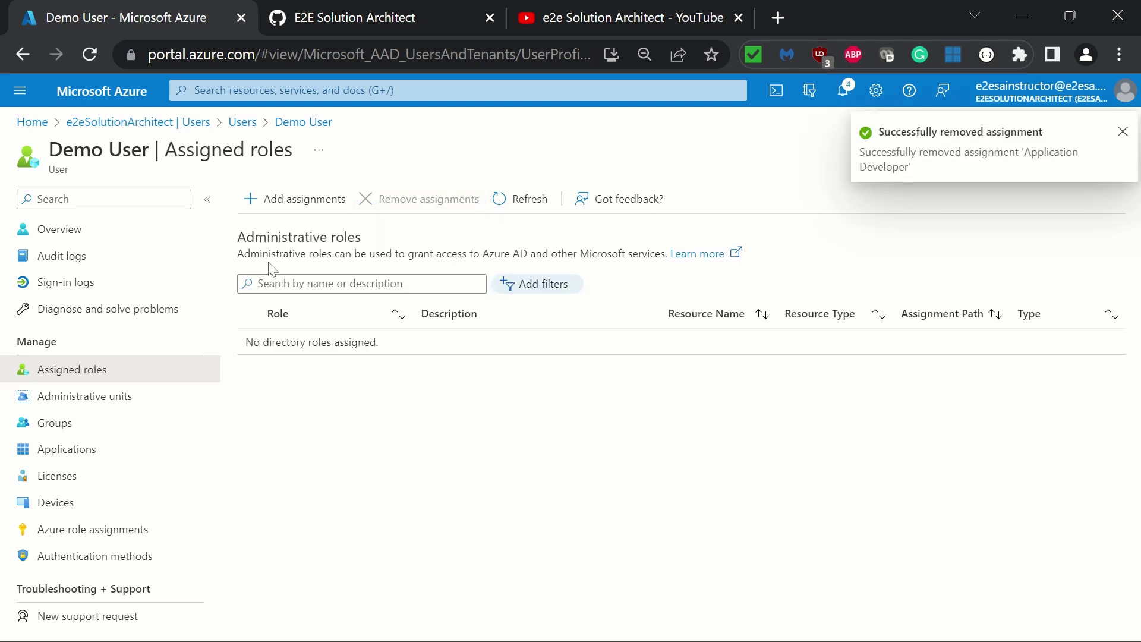
left_click(309, 198)
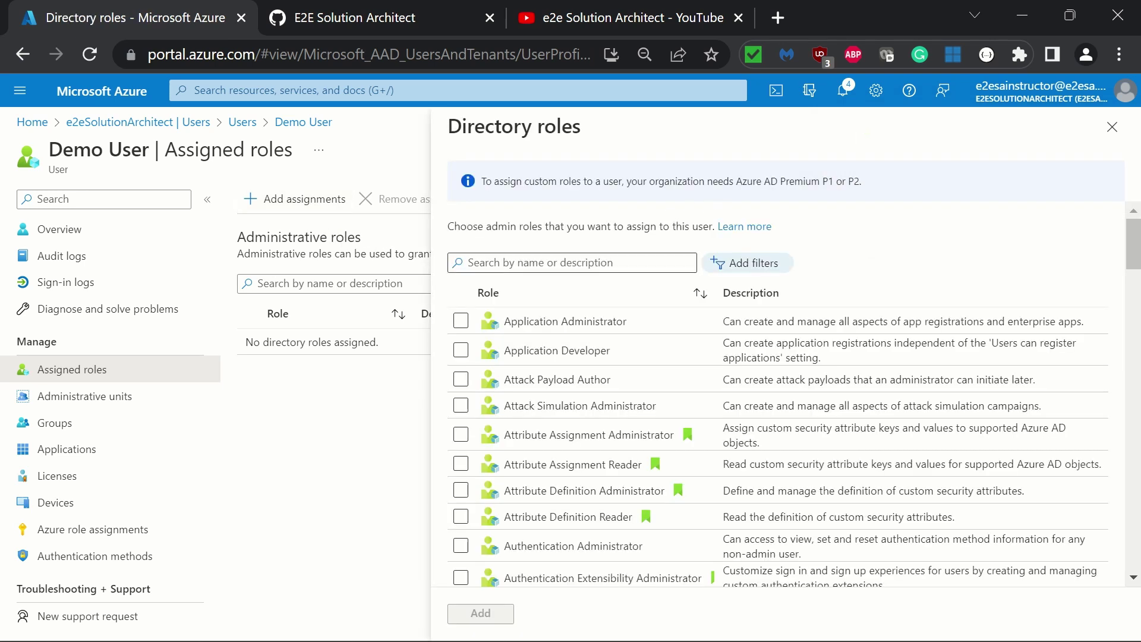
Search the directory roles for 'bi' and assign Billing Administrator to Demo User
left_click(535, 262)
type("admin")
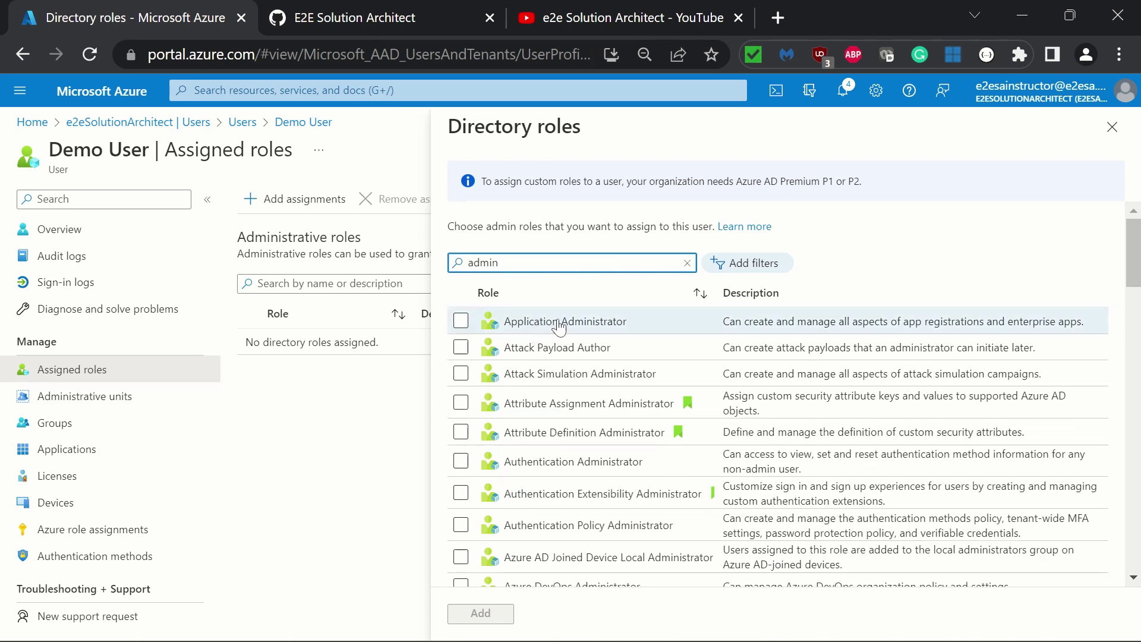
left_click(461, 321)
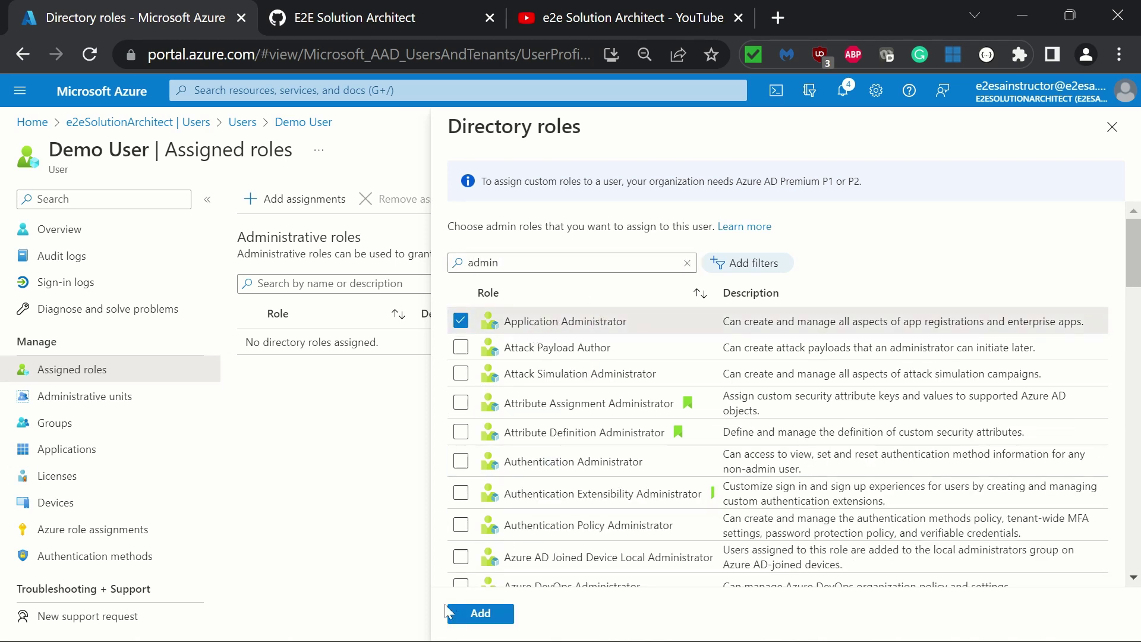
scroll(569, 492, "down", 5)
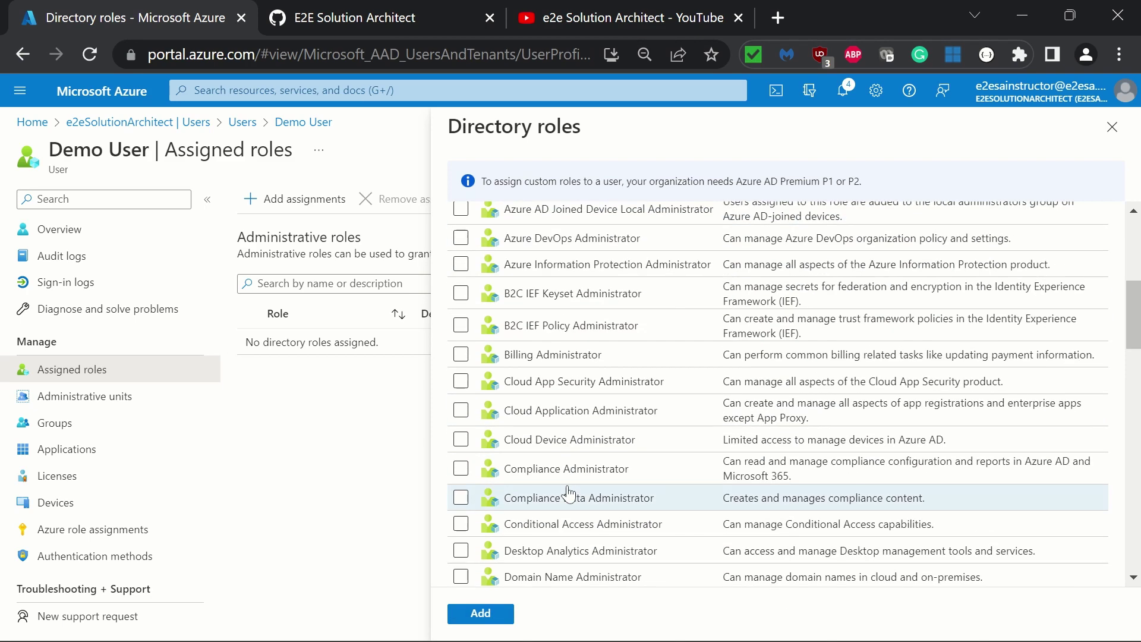
scroll(568, 493, "up", 5)
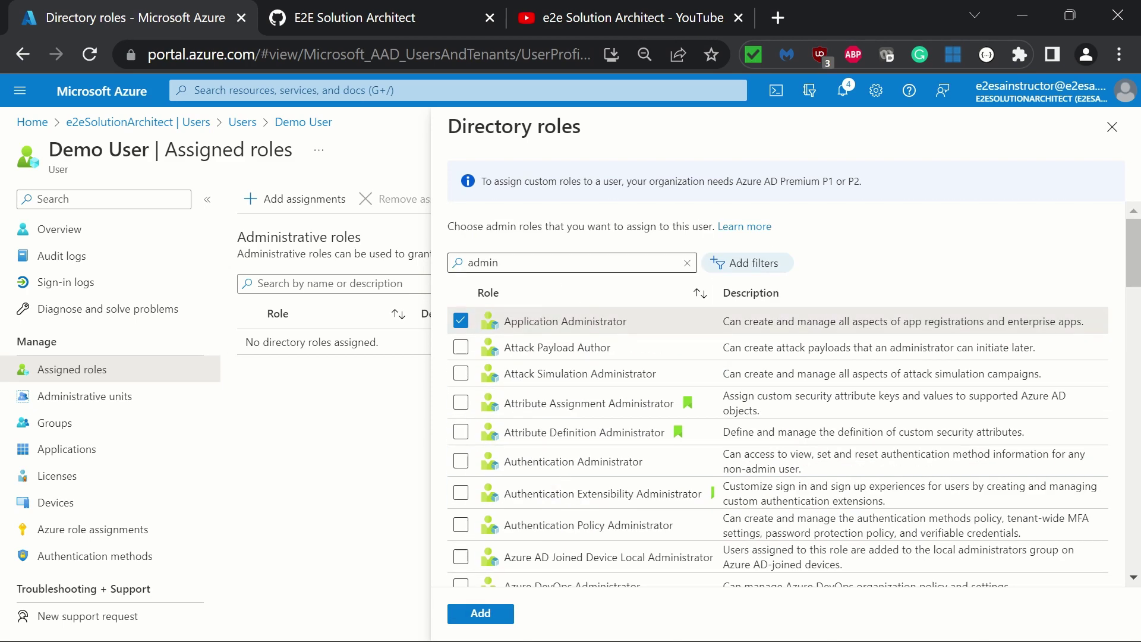
left_click(570, 263)
key("ctrl+a")
type("bi")
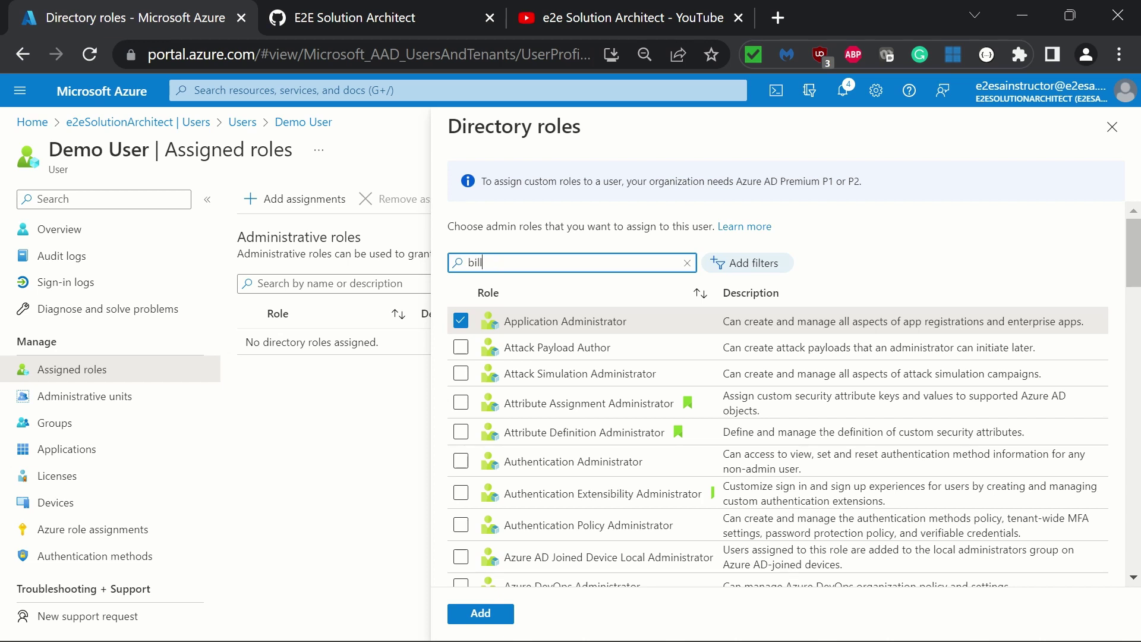
left_click(460, 323)
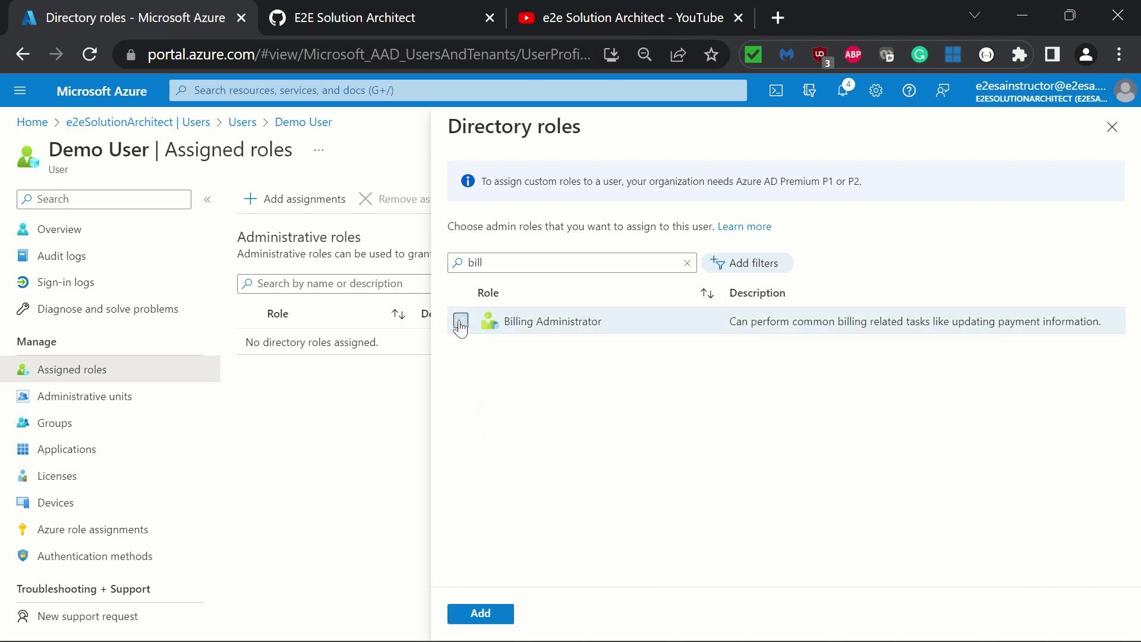
left_click(480, 613)
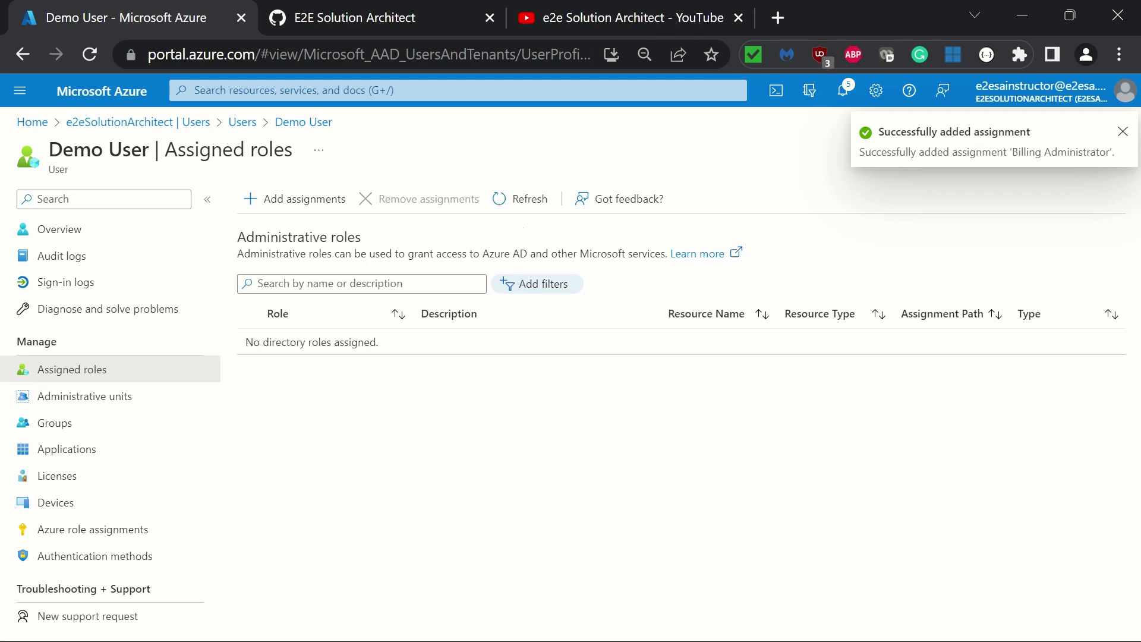
Refresh the Assigned roles list repeatedly, then reload the whole portal page
left_click(532, 200)
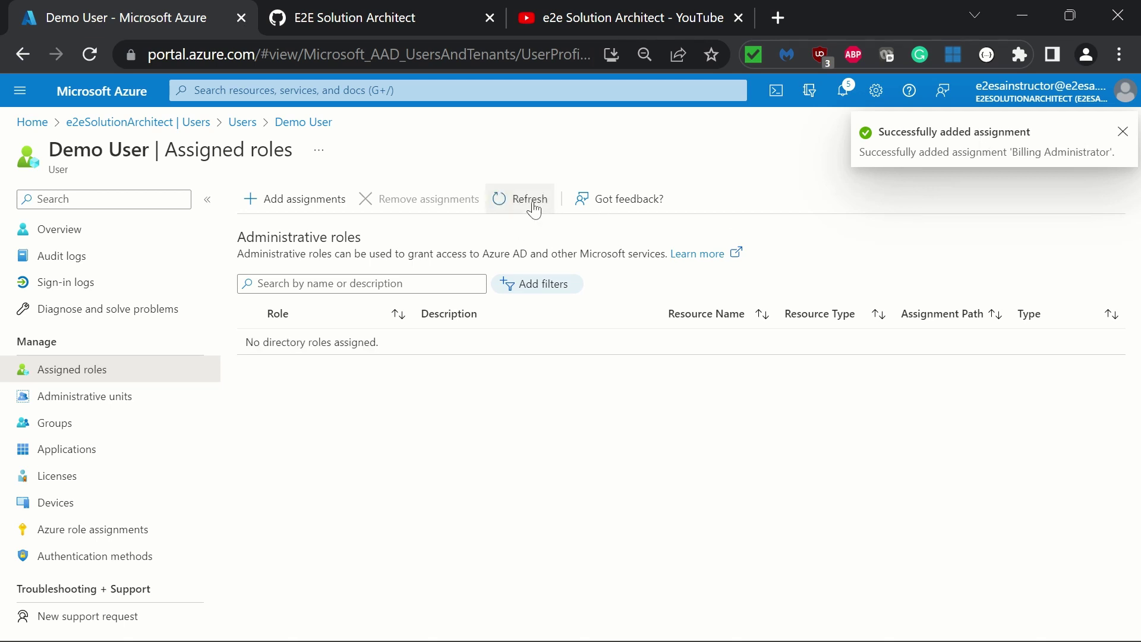
left_click(533, 204)
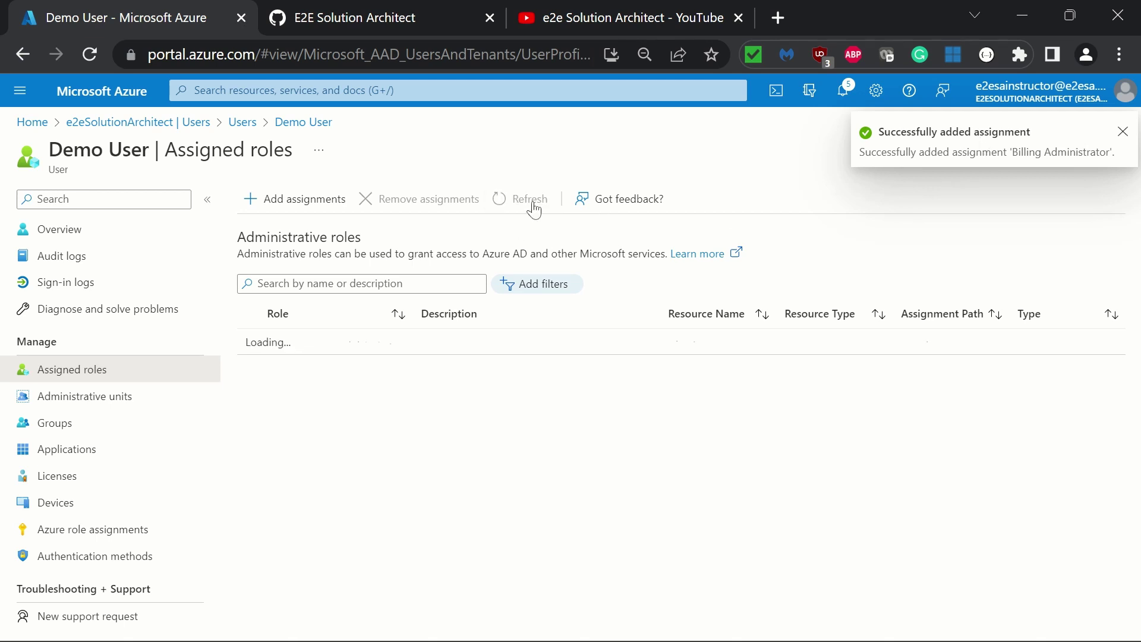
left_click(535, 205)
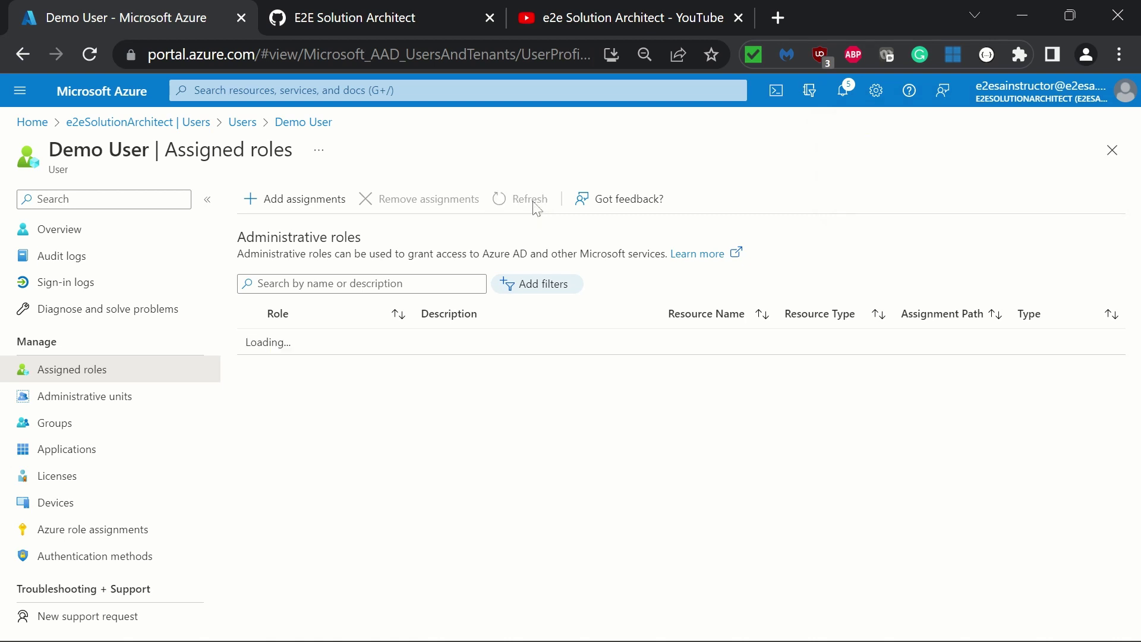
left_click(535, 205)
left_click(534, 205)
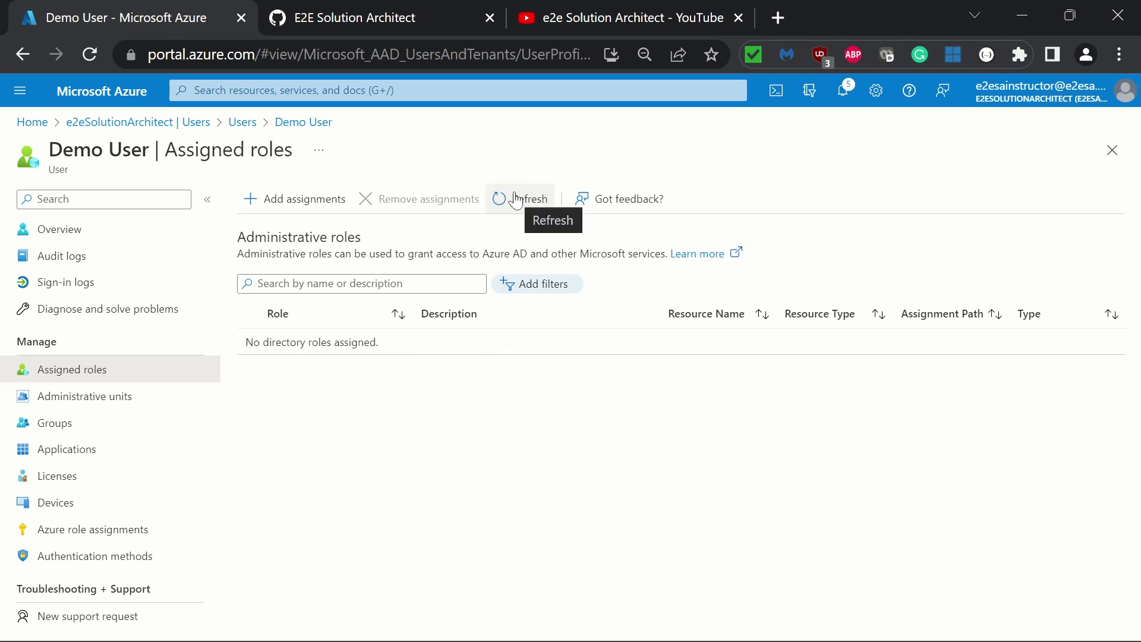
left_click(517, 201)
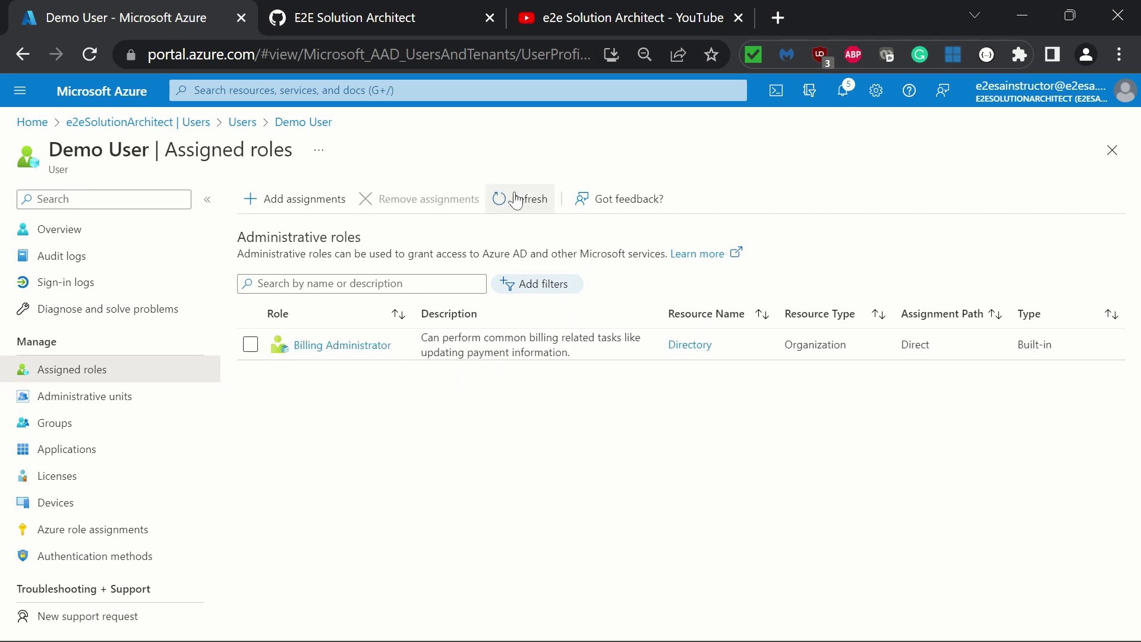
left_click(90, 55)
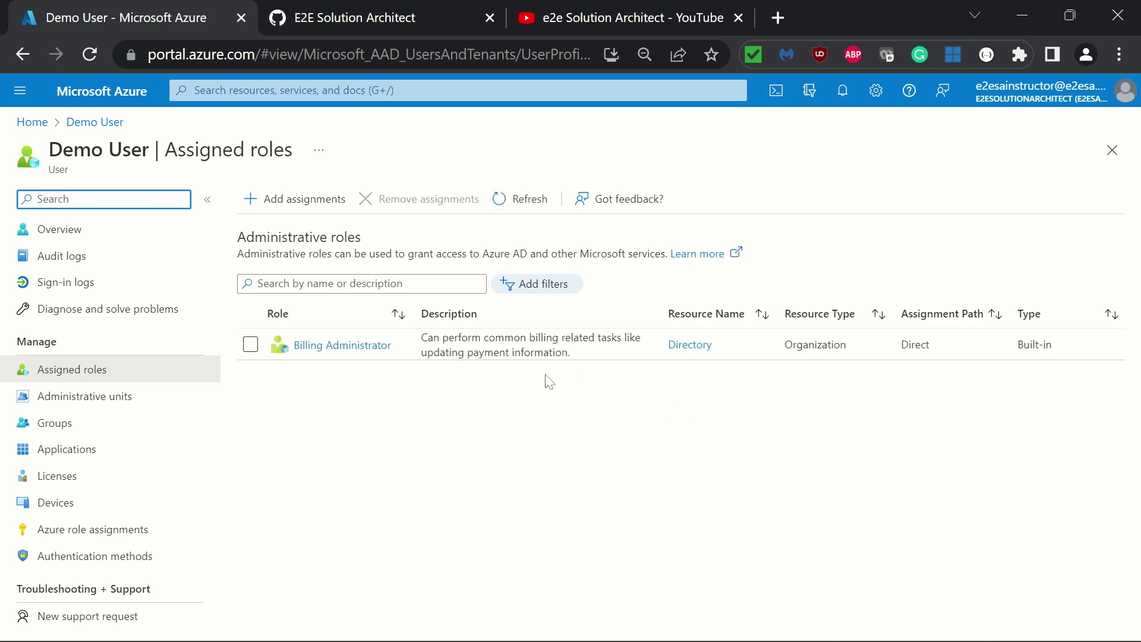
Search the directory roles for 'applica' and assign Application Developer to Demo User
left_click(282, 202)
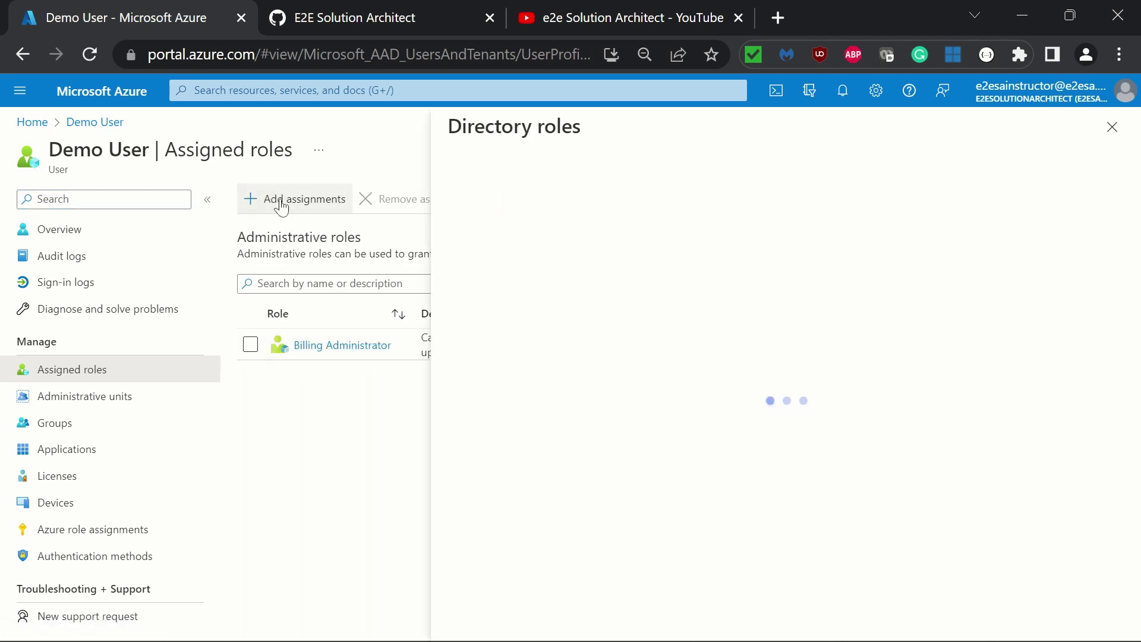
left_click(570, 262)
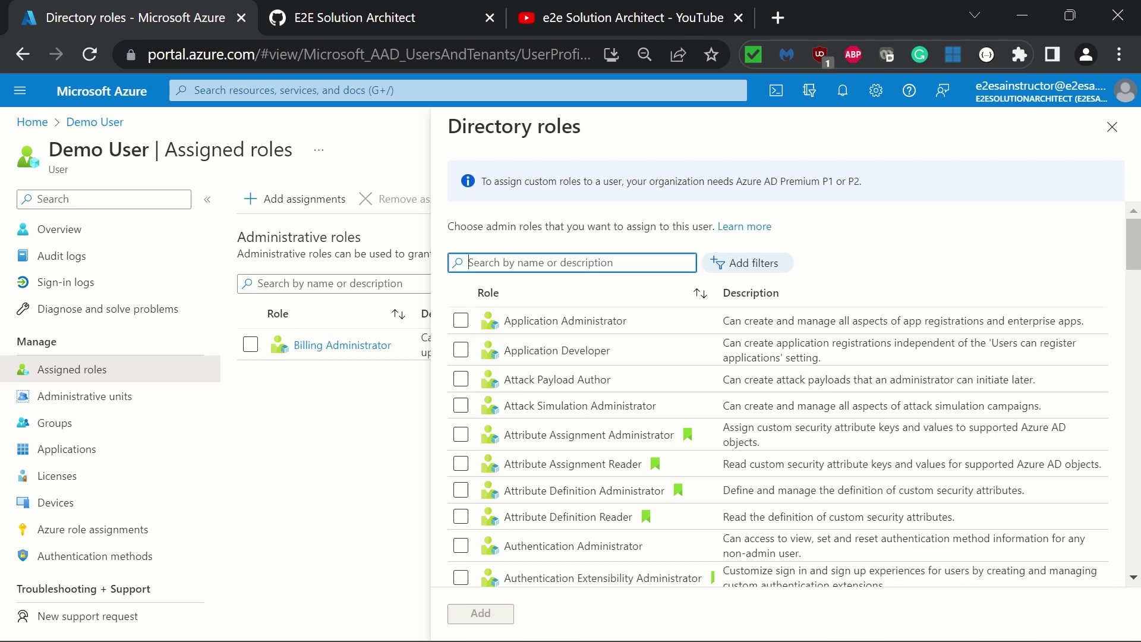
type("applica")
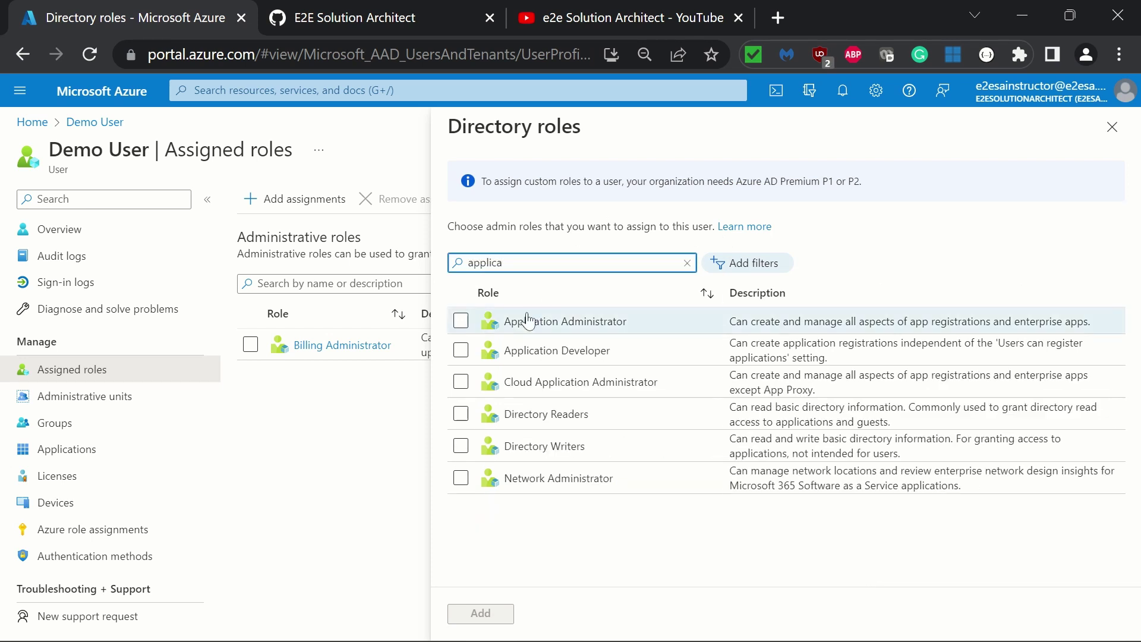
left_click(461, 321)
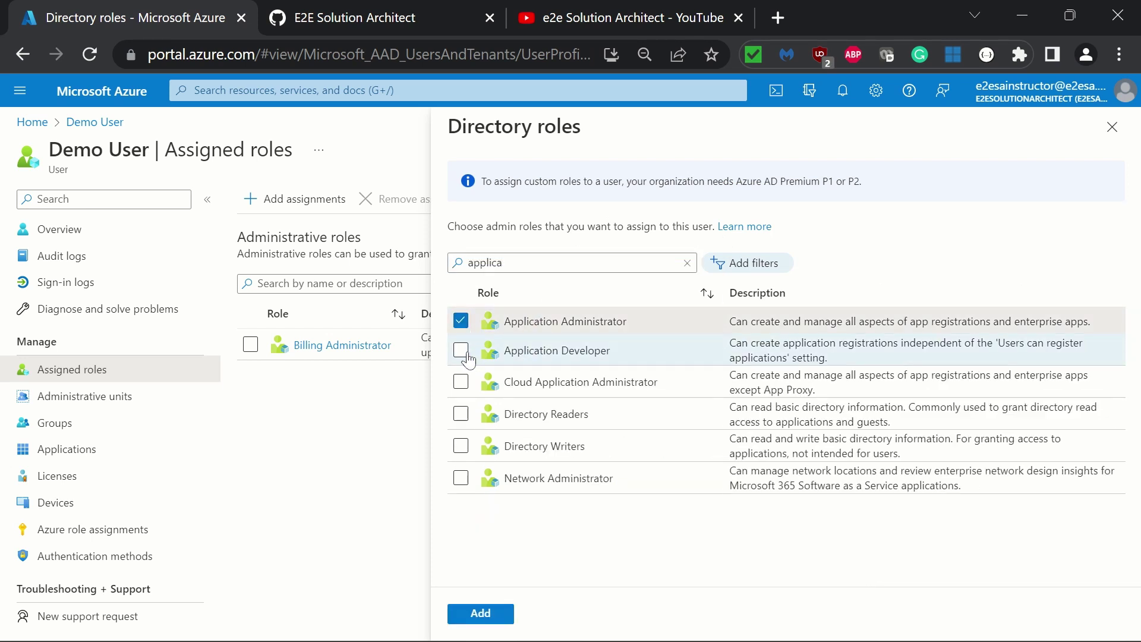
left_click(461, 321)
left_click(461, 351)
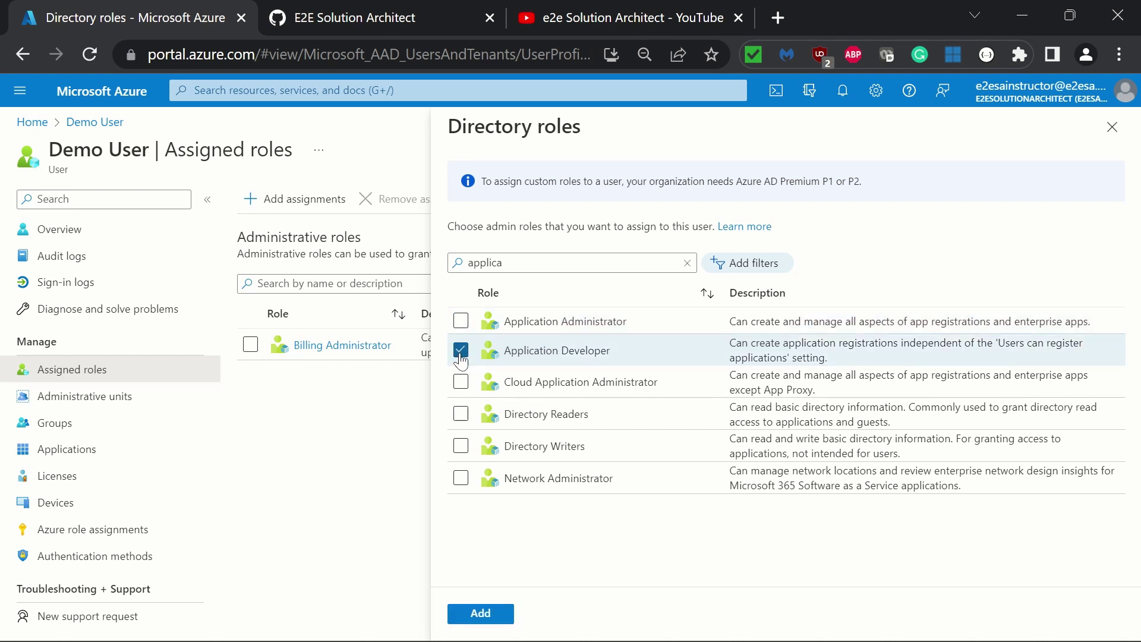
left_click(479, 613)
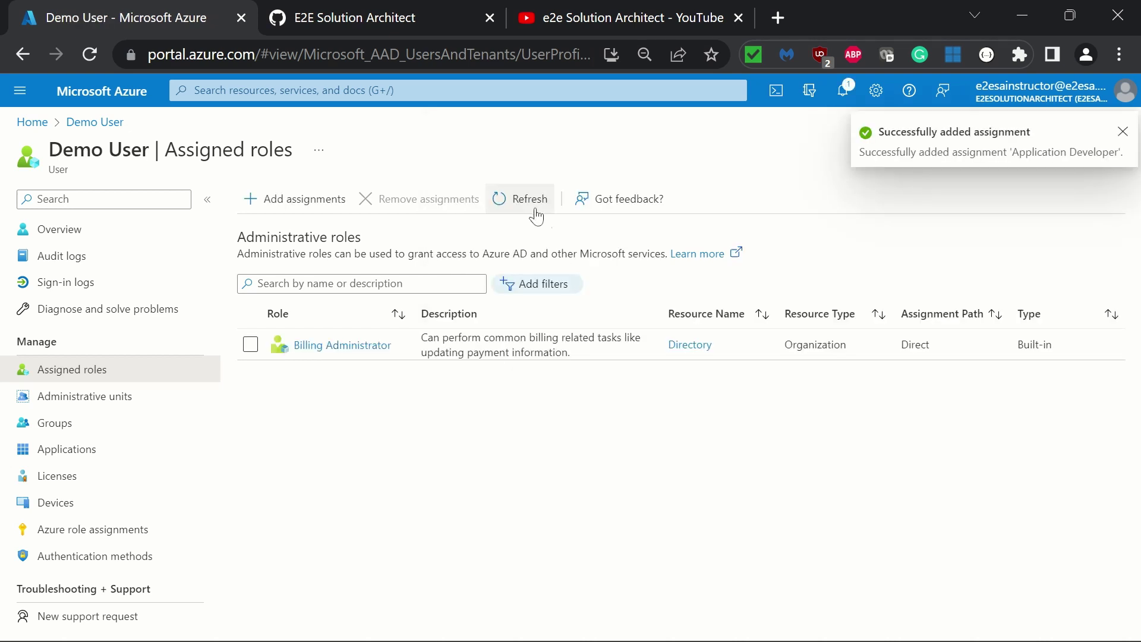
Refresh the Assigned roles list and portal page, then leave for the Microsoft sign-in account picker
left_click(526, 204)
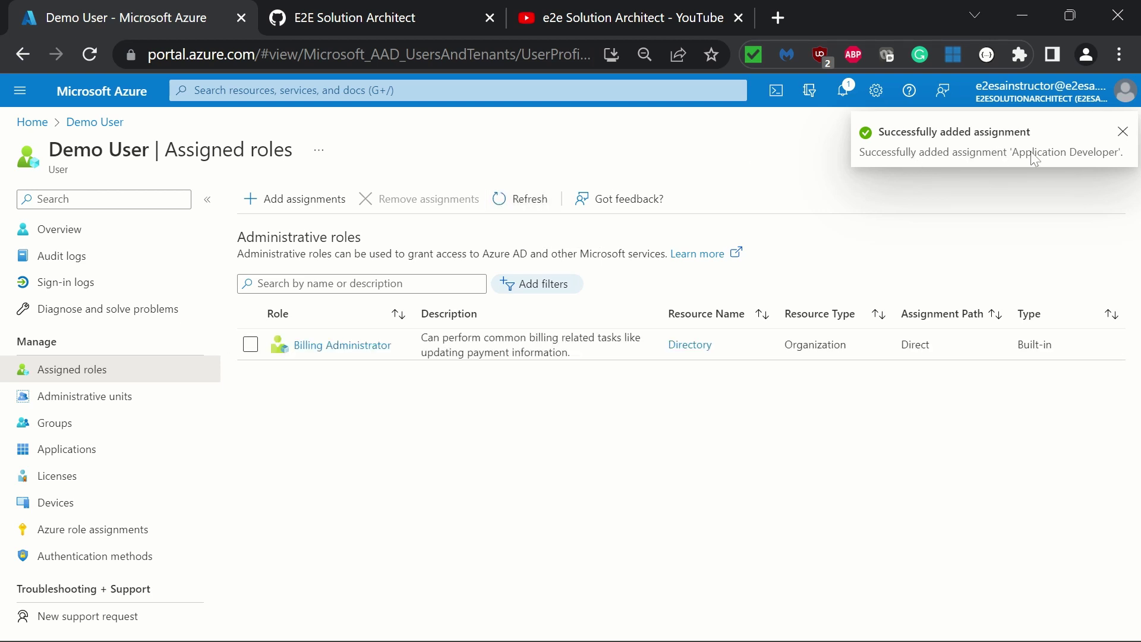
left_click(525, 205)
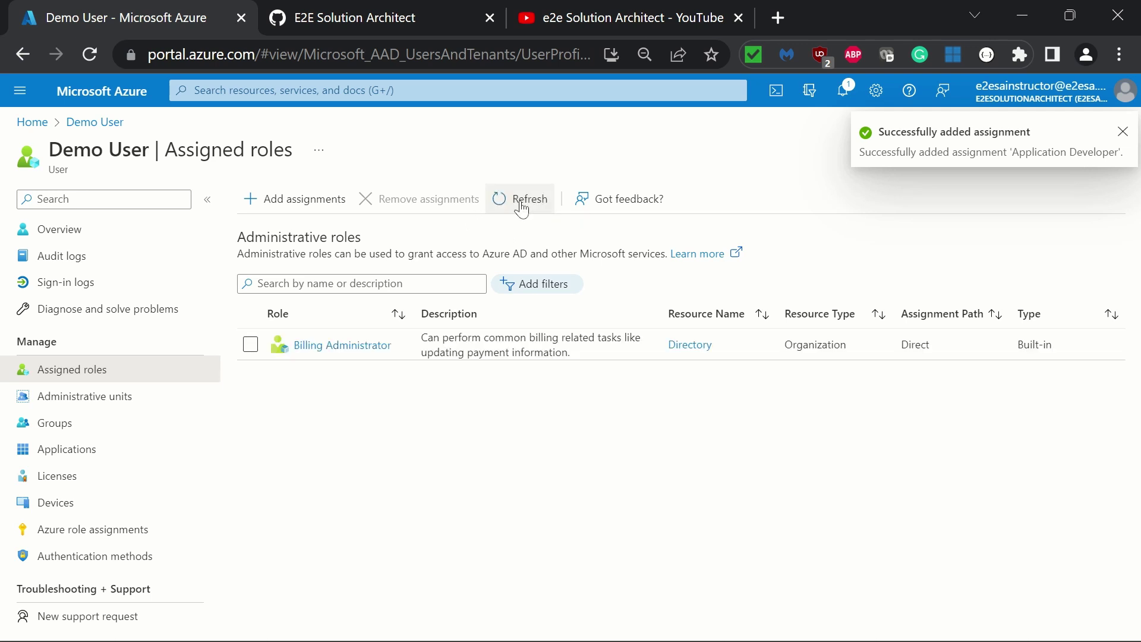
left_click(87, 55)
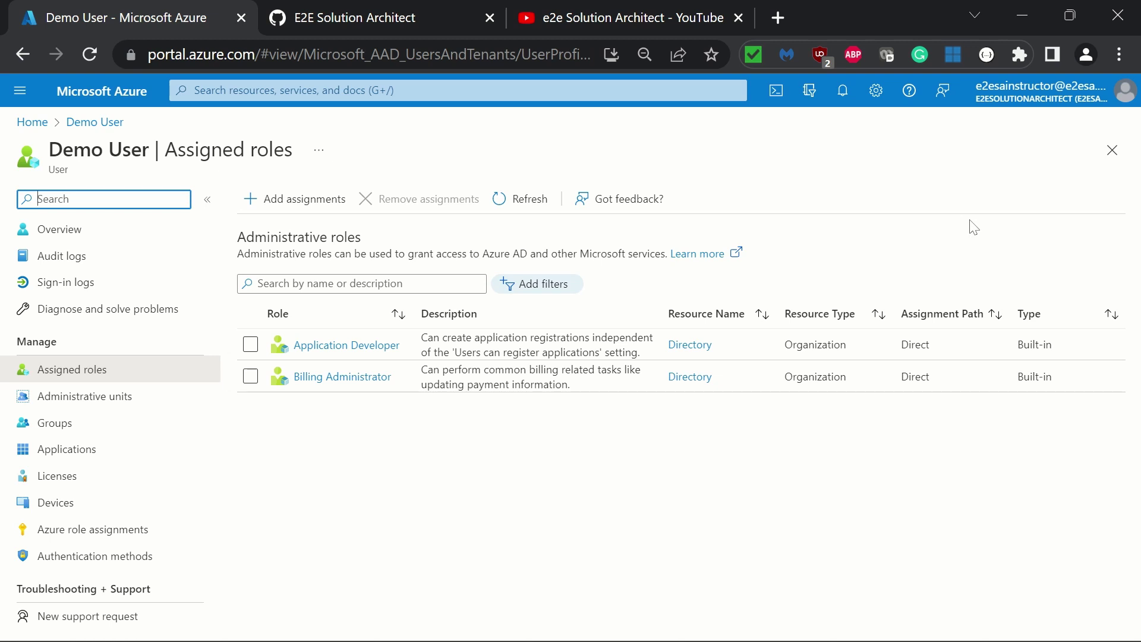
left_click(719, 194)
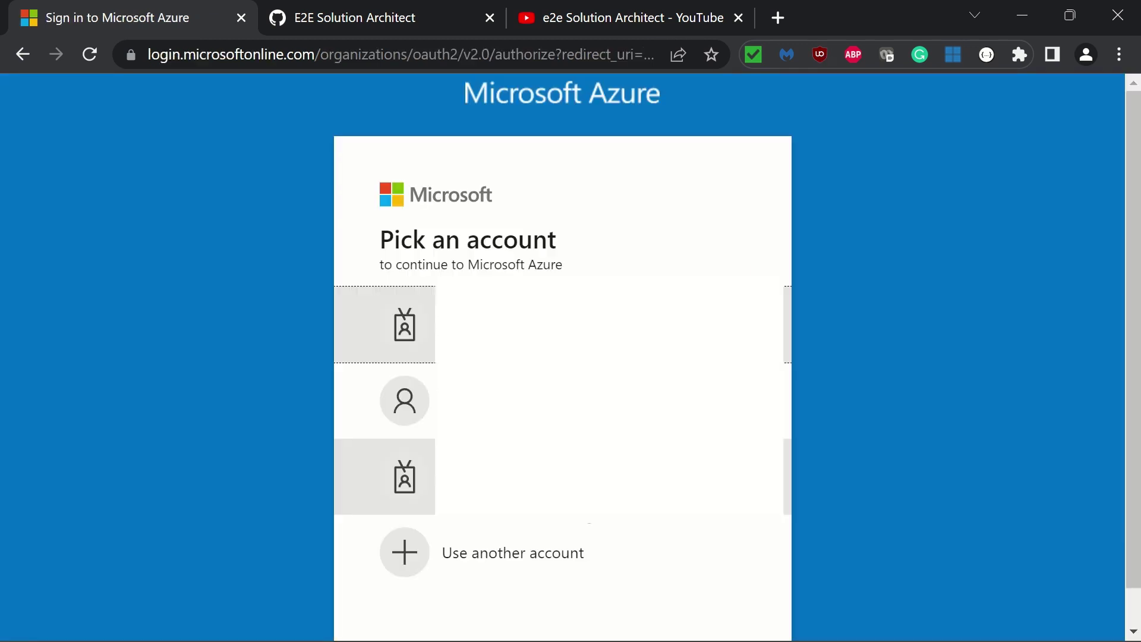
Sign in with another account using the demo user's pasted e-mail address and password
left_click(523, 570)
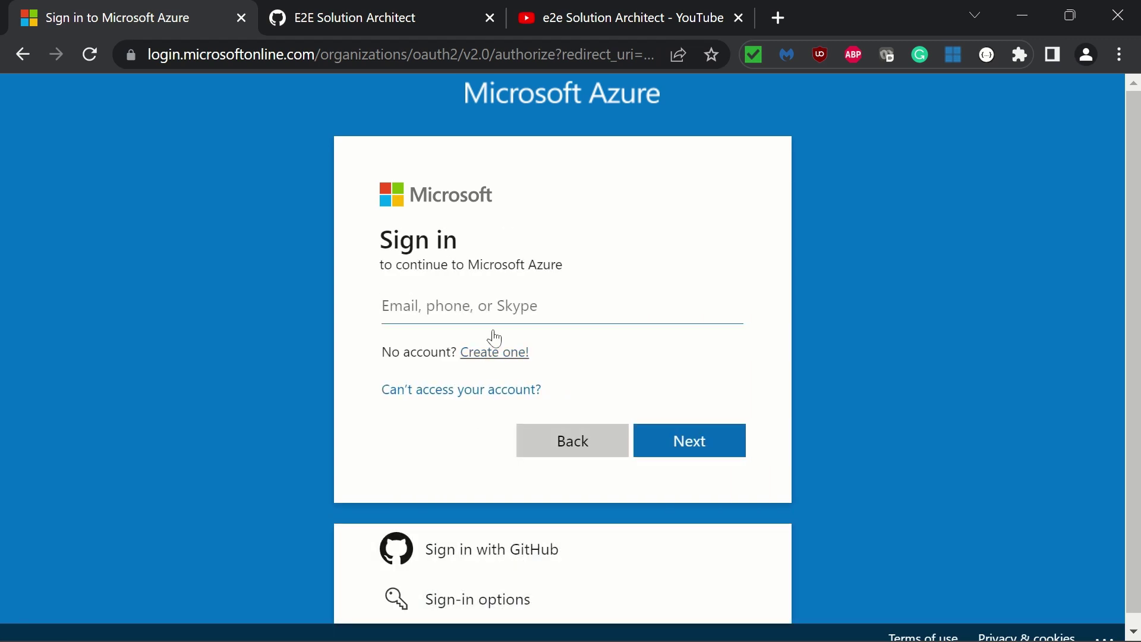
key("Escape")
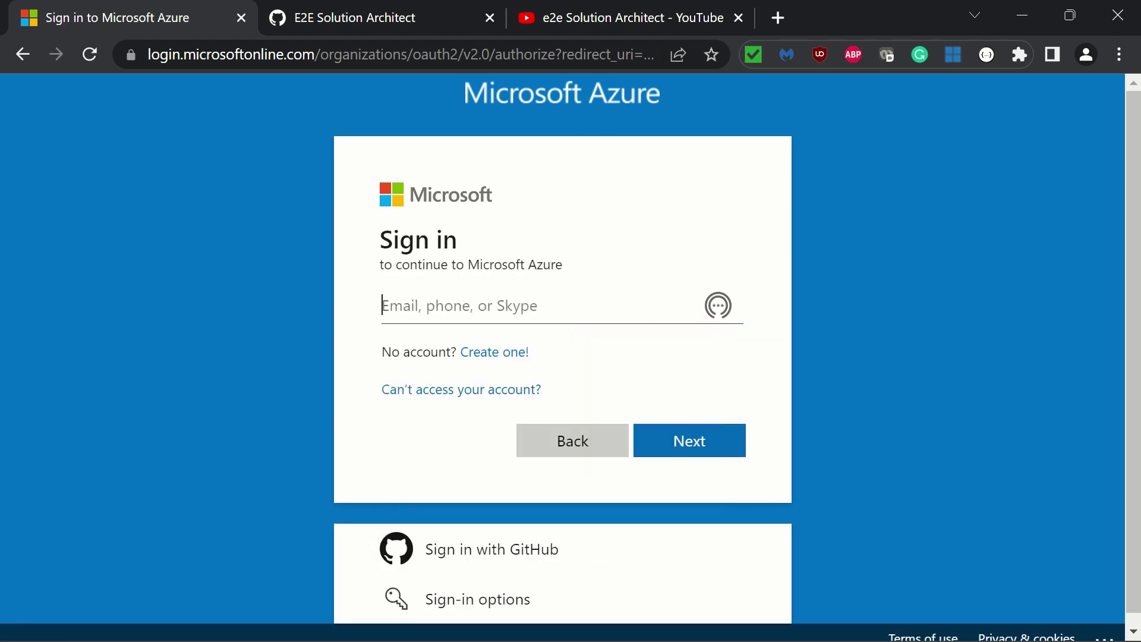
key("ctrl+v")
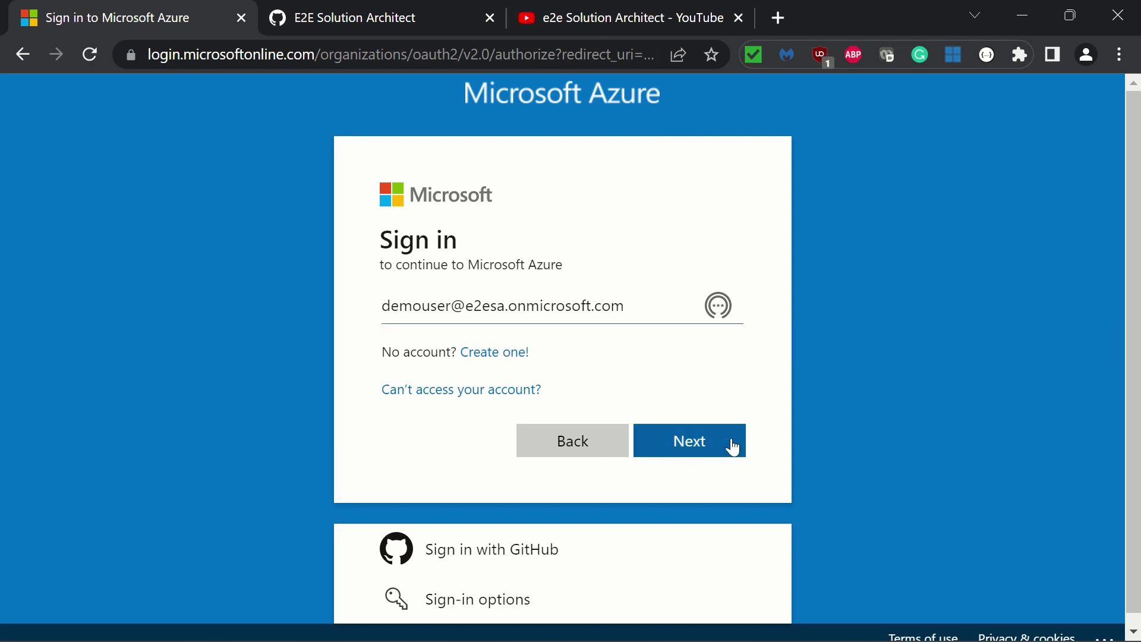
left_click(698, 447)
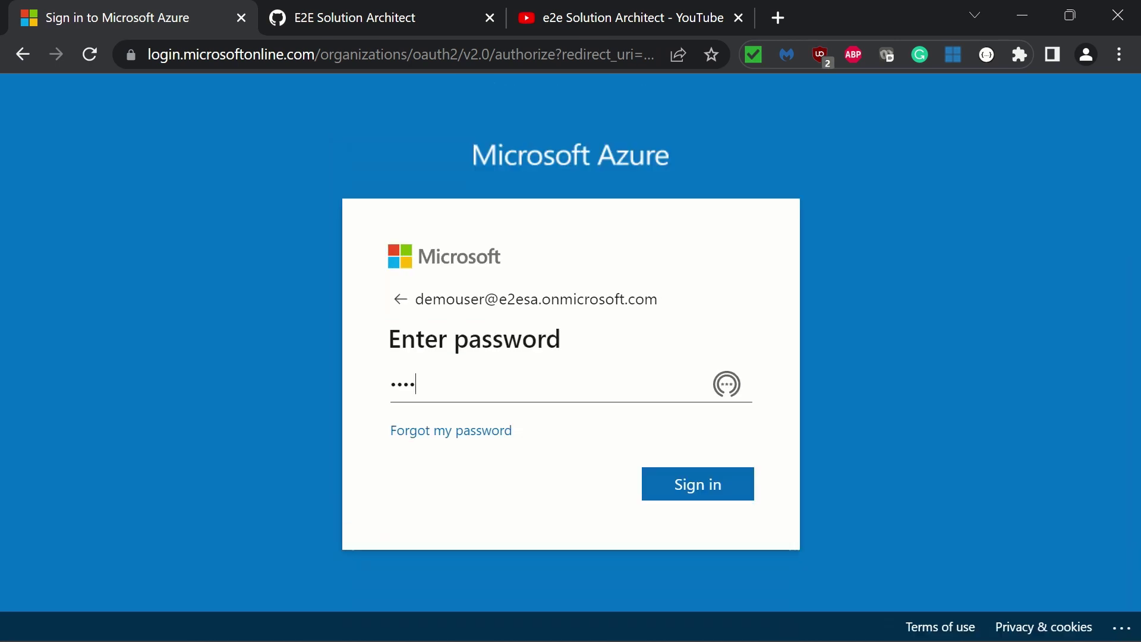
type("•••")
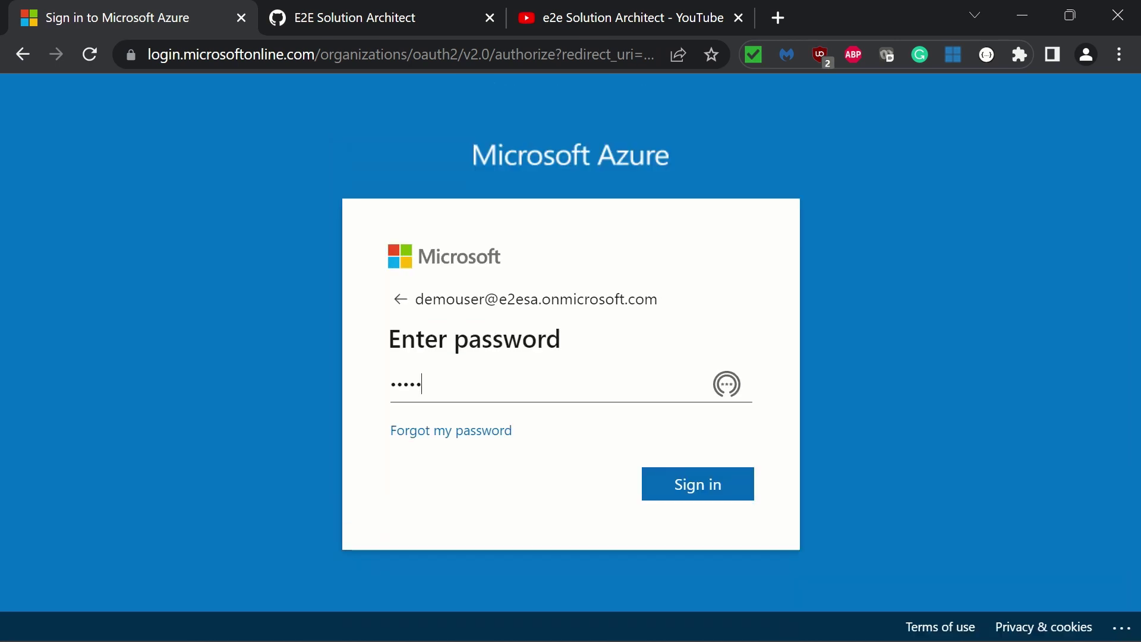
type("••")
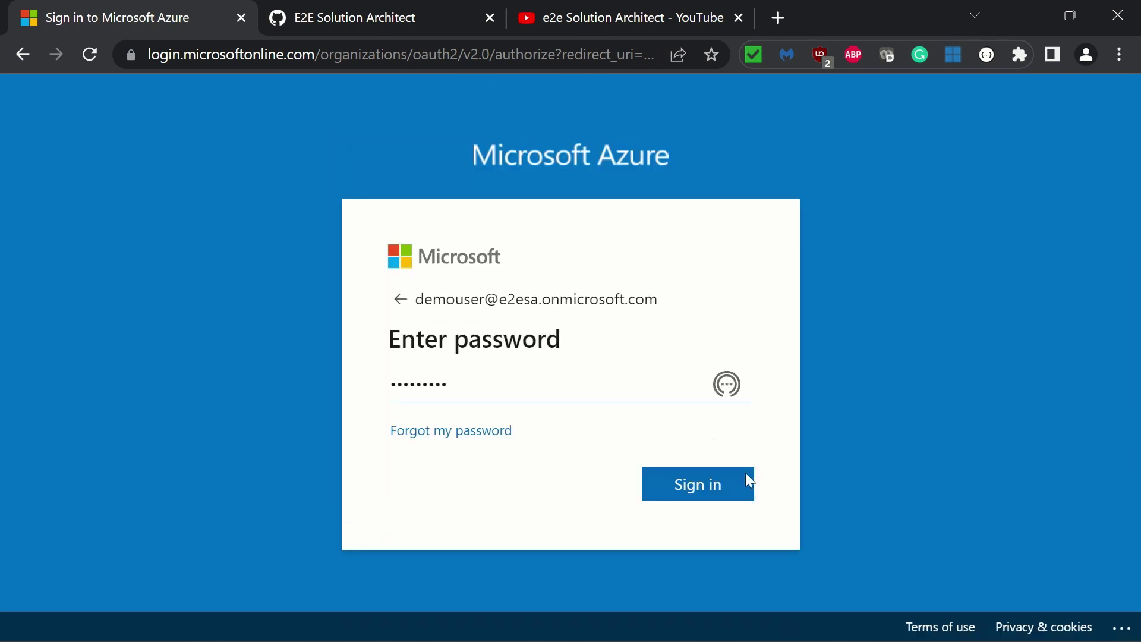
left_click(726, 489)
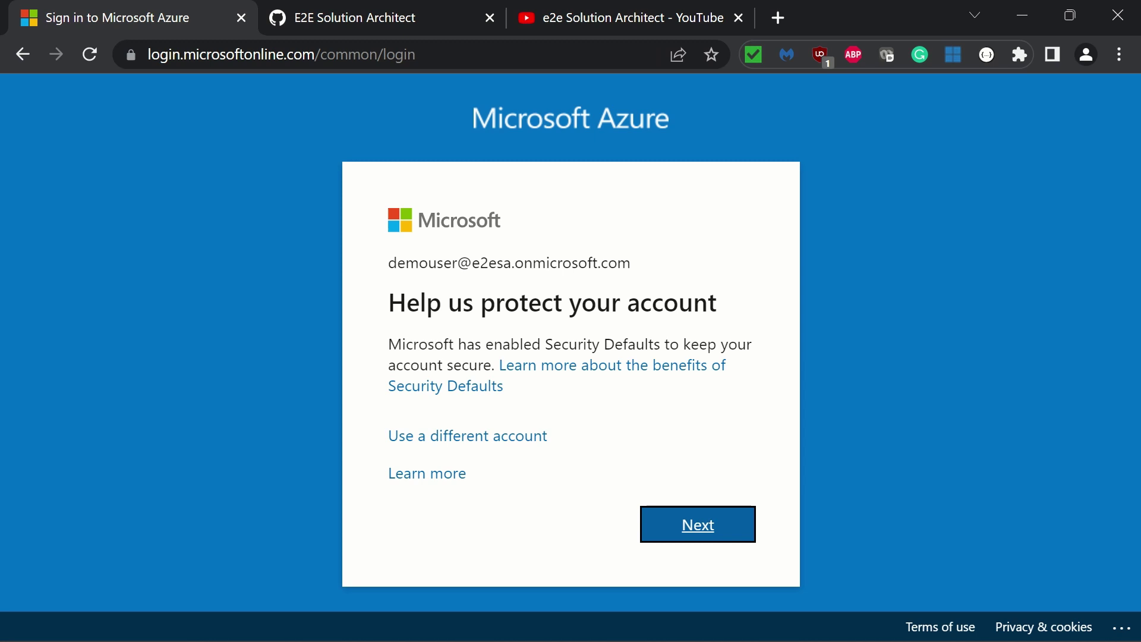
Continue past the 'Help us protect your account' prompt to begin security info registration
left_click(705, 526)
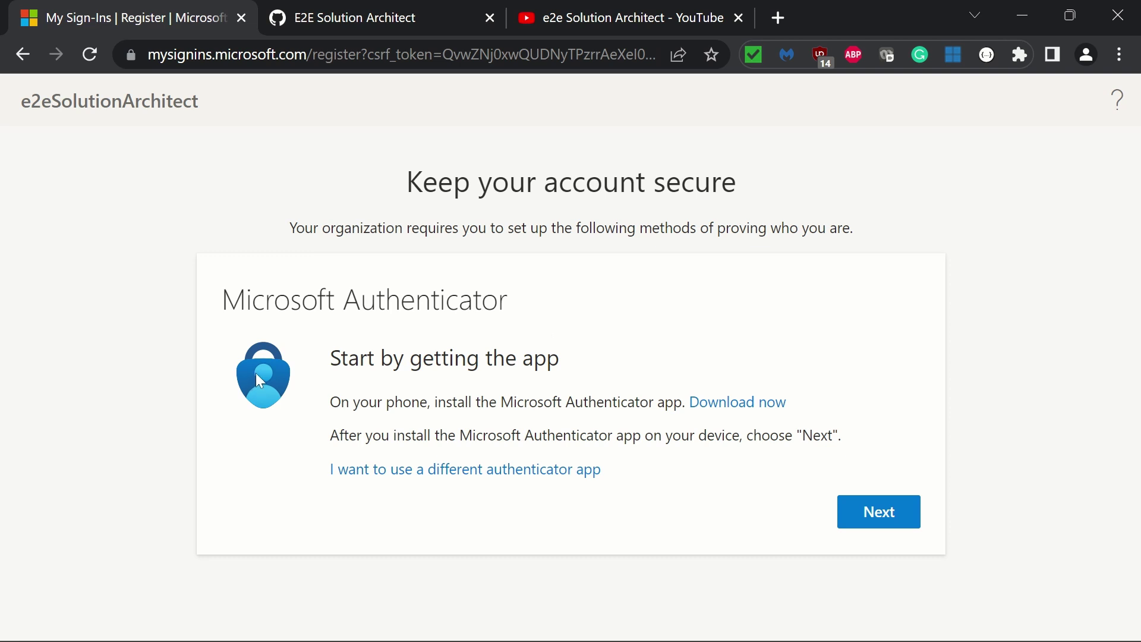
Advance Authenticator setup to the Scan the QR code step, then switch to the E2E Solution Architect GitHub tab
left_click(879, 521)
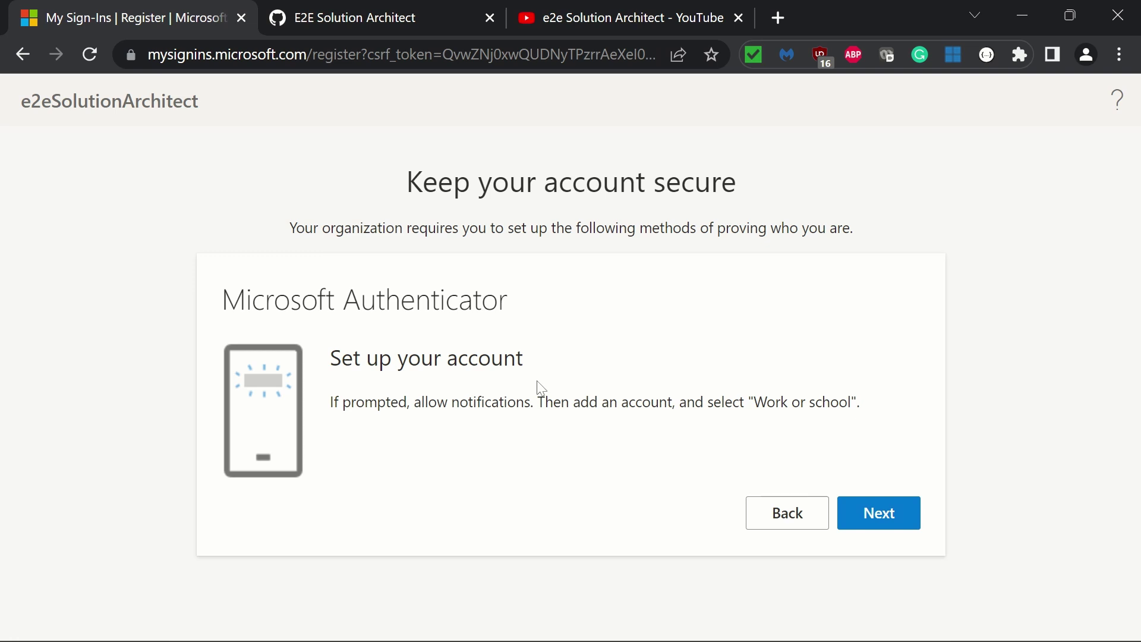
left_click(885, 529)
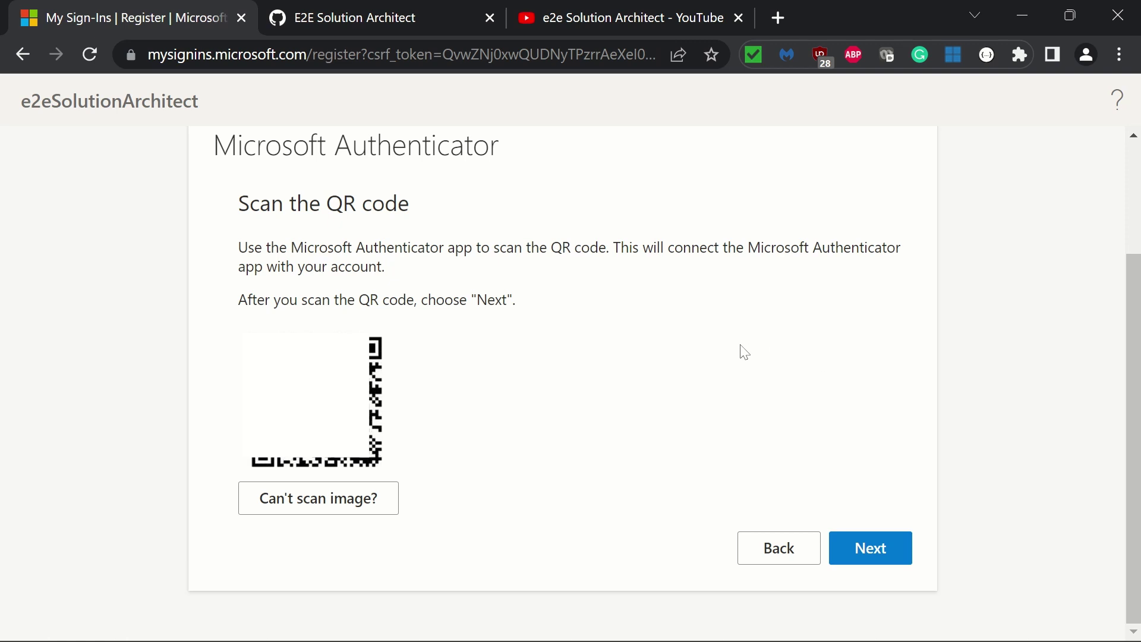
left_click(358, 13)
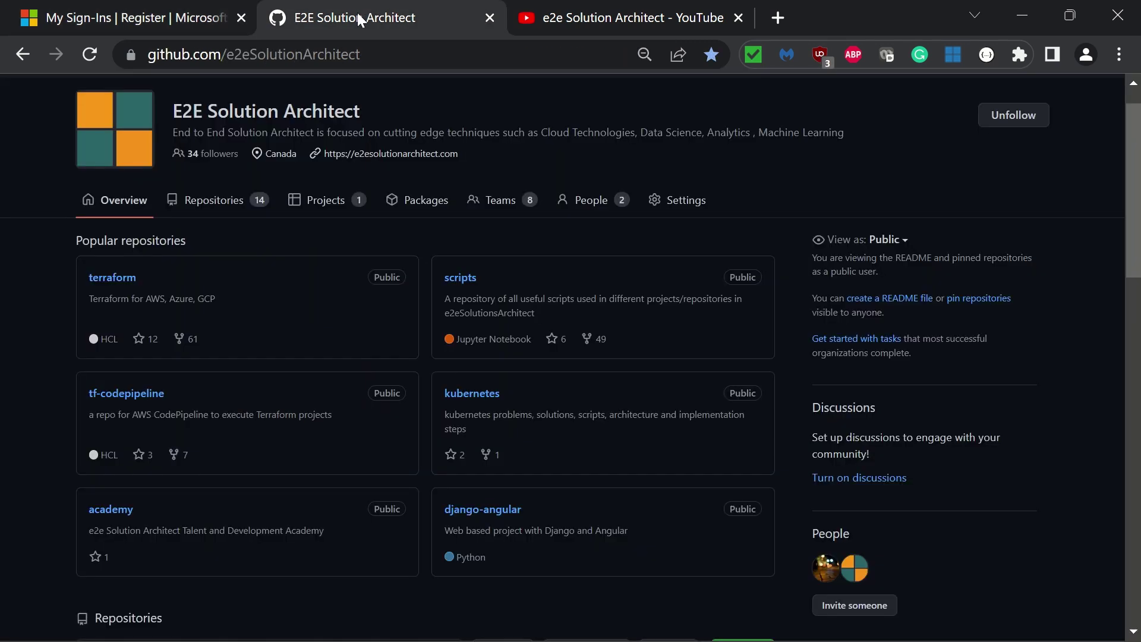
Open the academy repository from the GitHub organization page in a new tab and view it
key("ctrl+l")
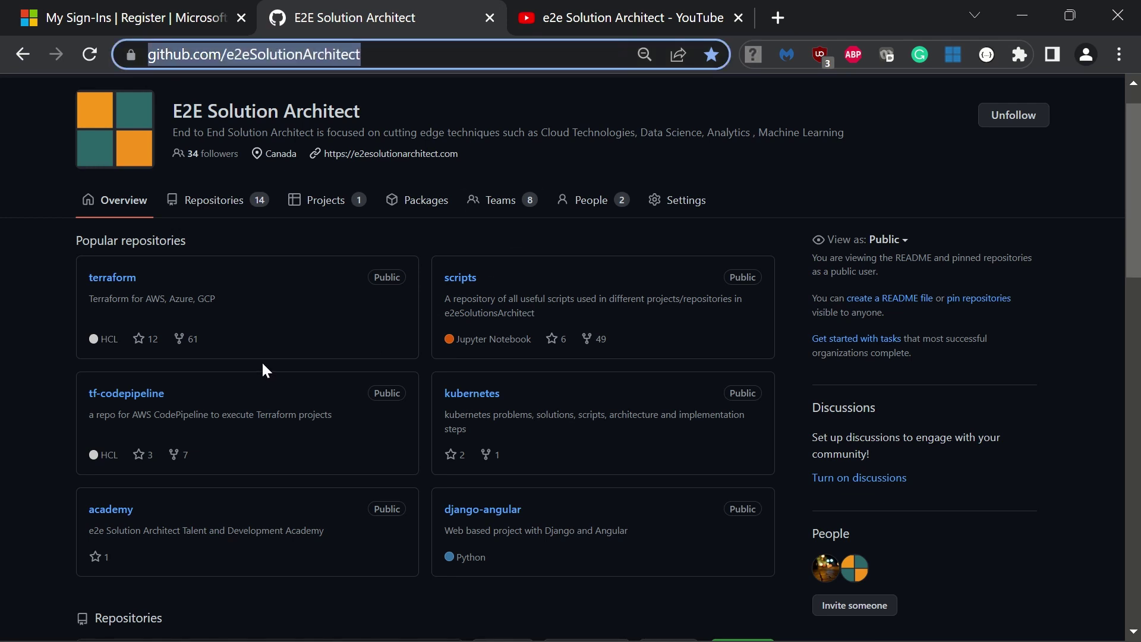
scroll(262, 364, "down", 2)
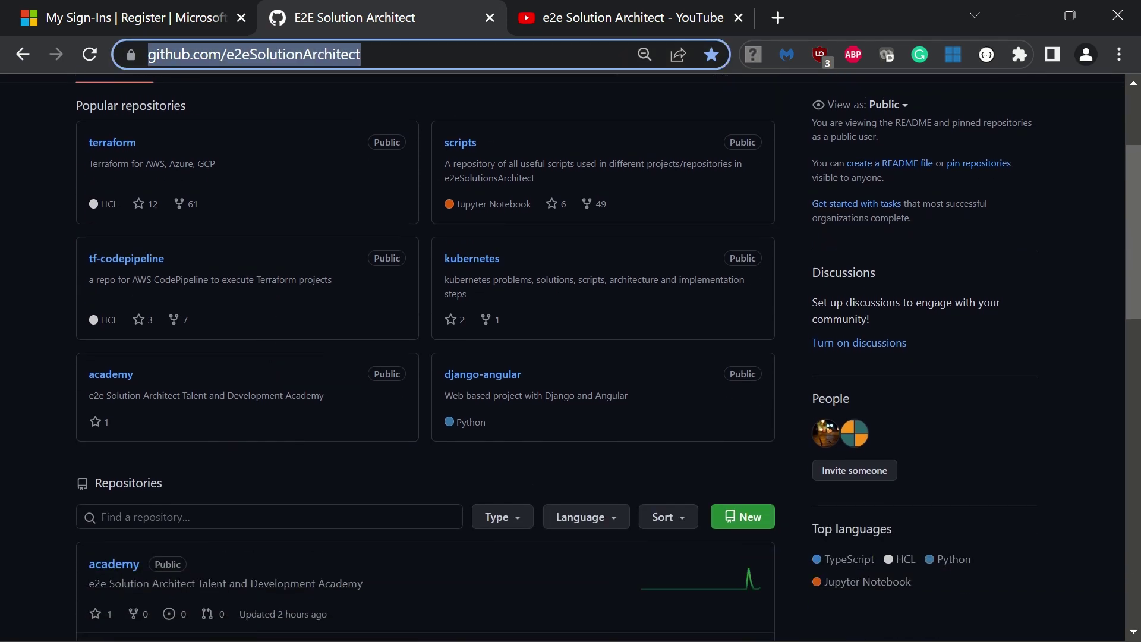
scroll(288, 216, "down", 3)
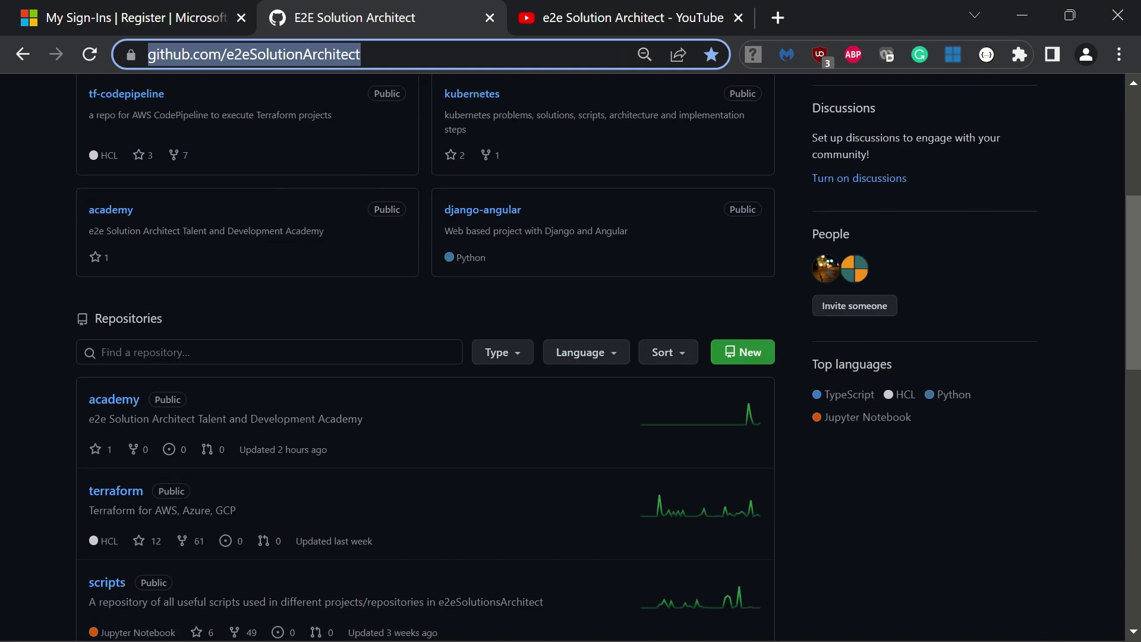
scroll(288, 215, "up", 5)
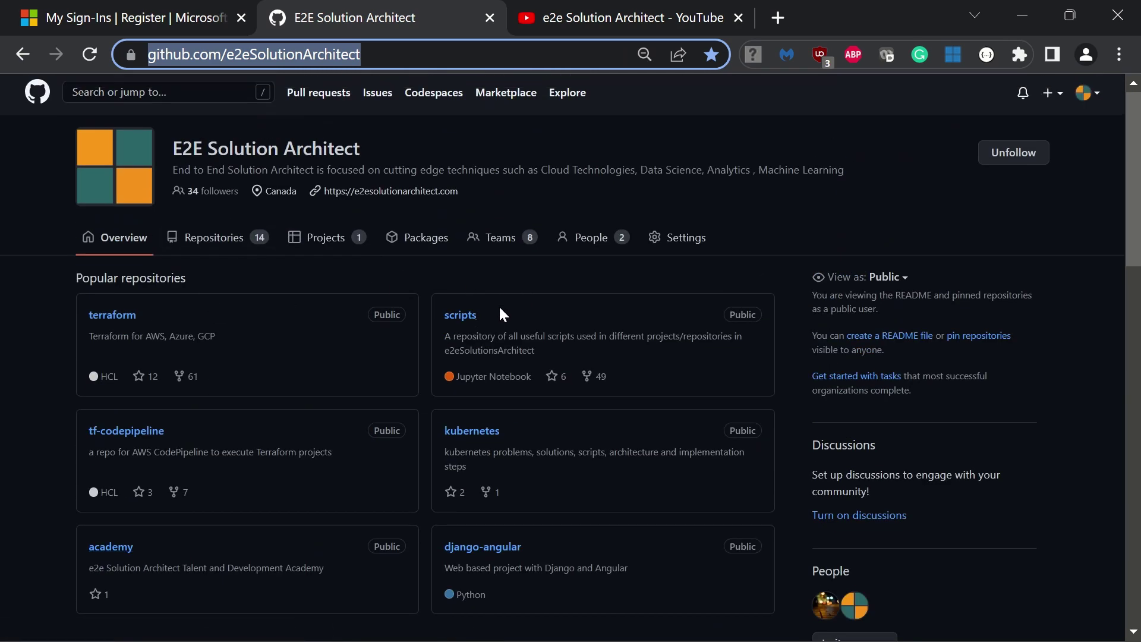
scroll(280, 466, "down", 4)
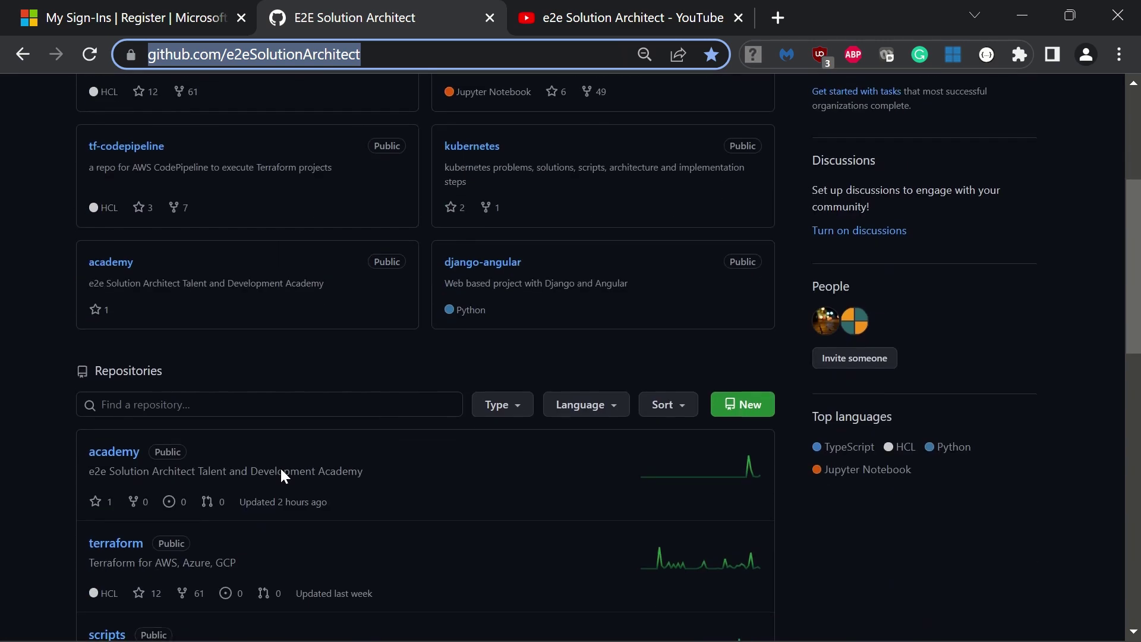
right_click(116, 264)
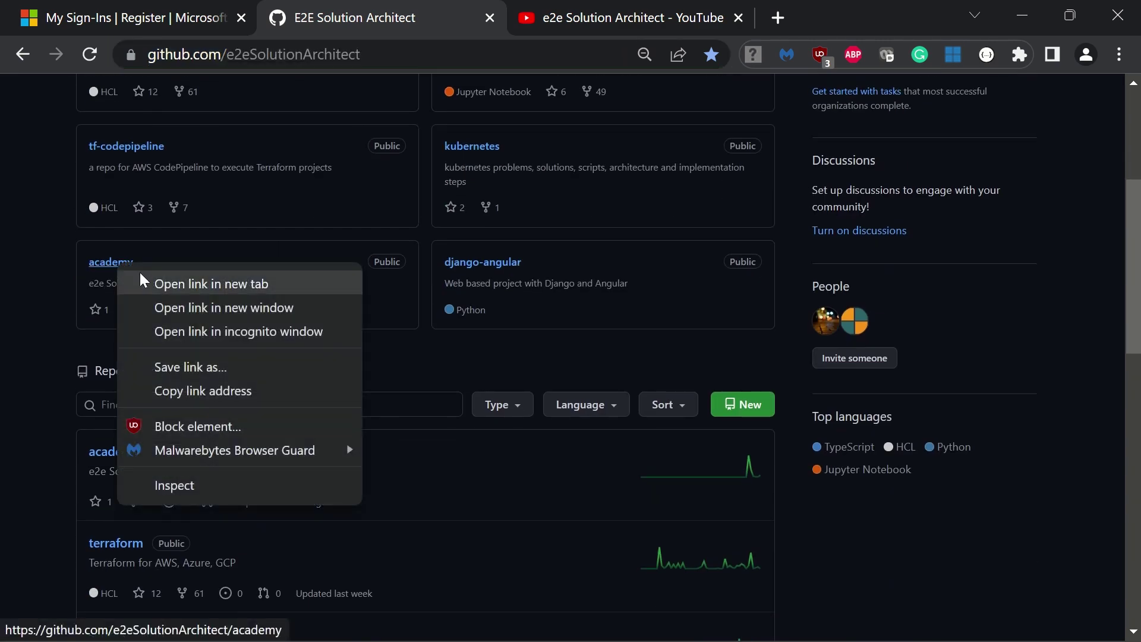
left_click(140, 277)
left_click(573, 6)
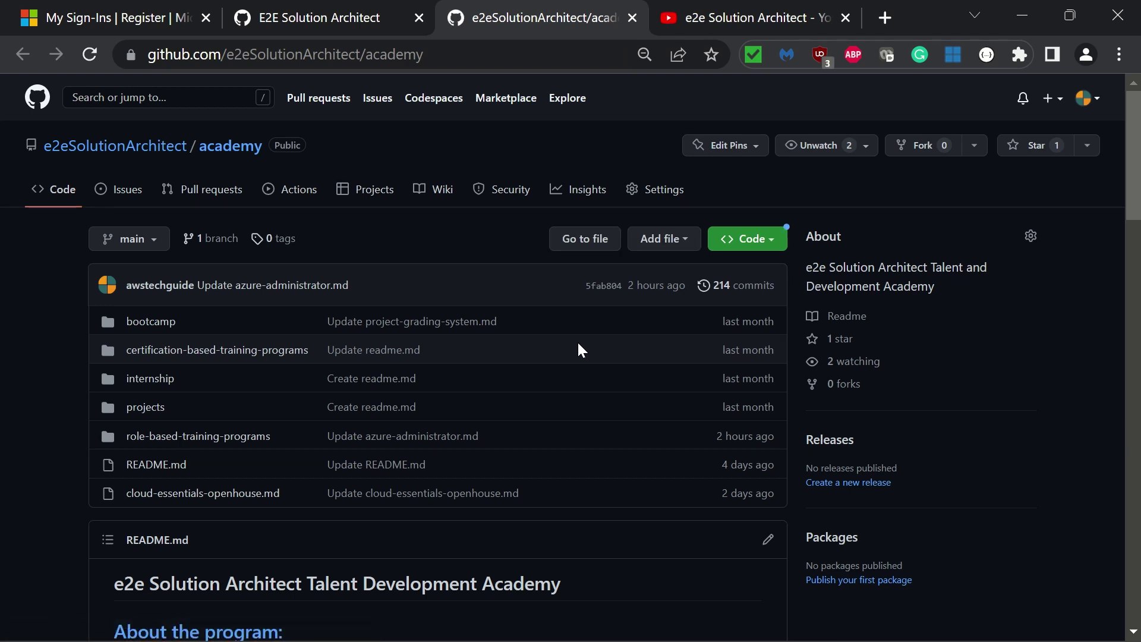
Skim the academy repository, then switch to the e2e Solution Architect YouTube videos tab
scroll(579, 344, "down", 8)
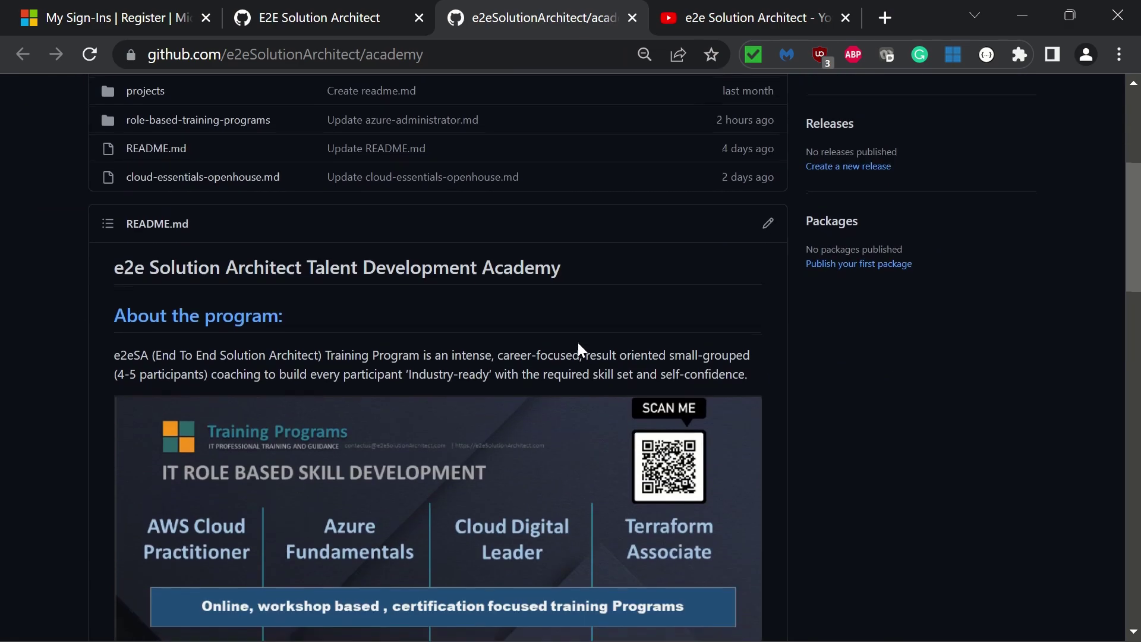
scroll(579, 349, "down", 8)
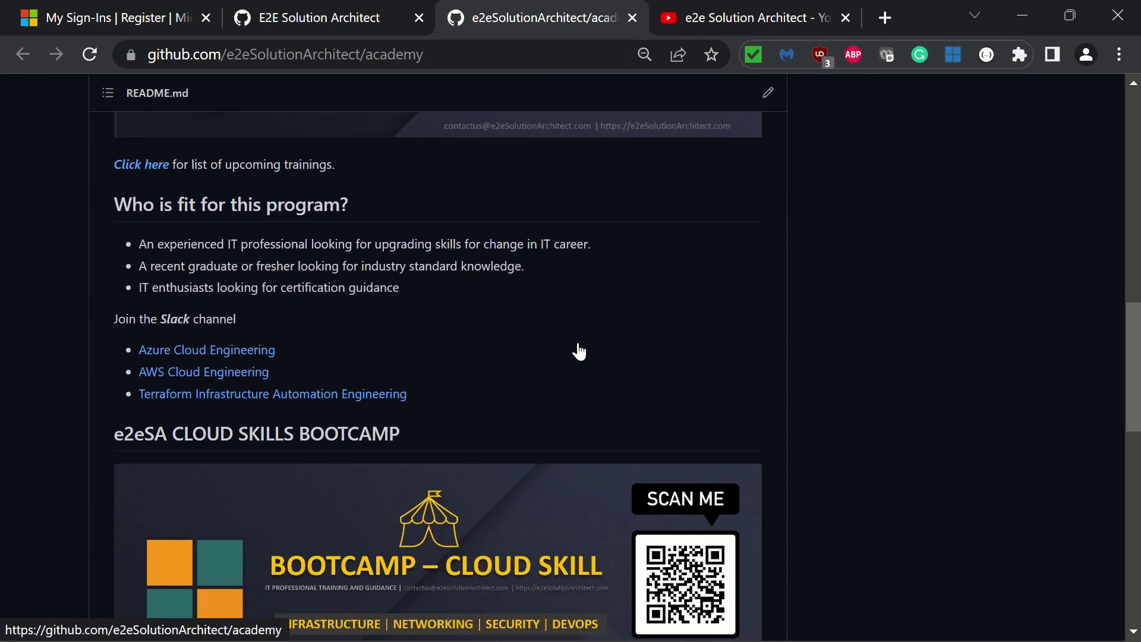
scroll(576, 345, "up", 16)
left_click(710, 13)
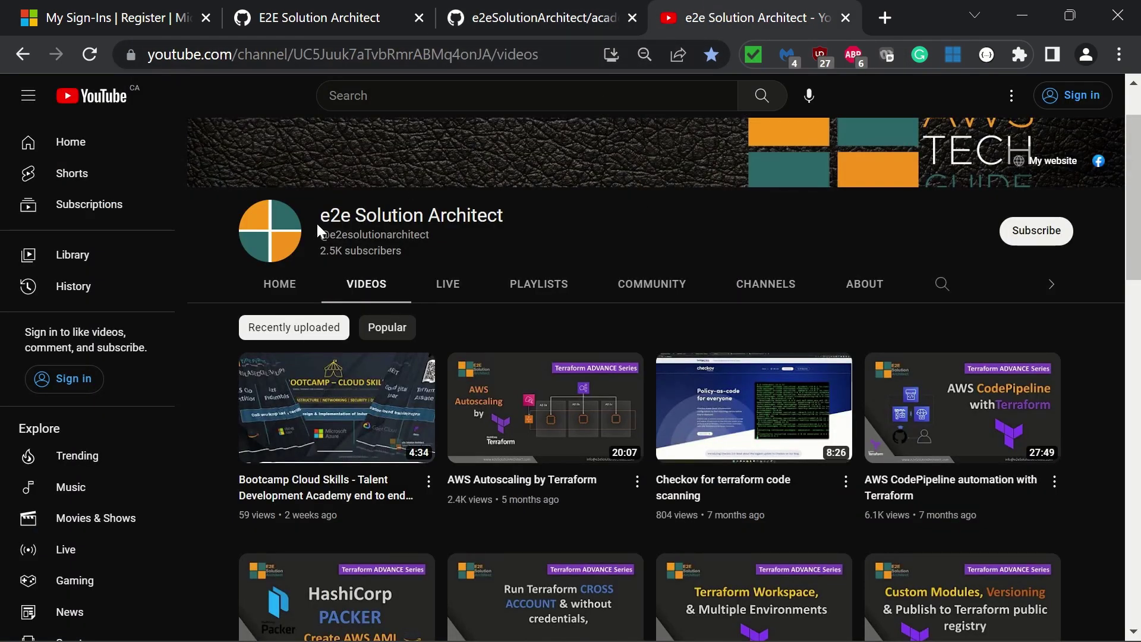
scroll(532, 232, "down", 8)
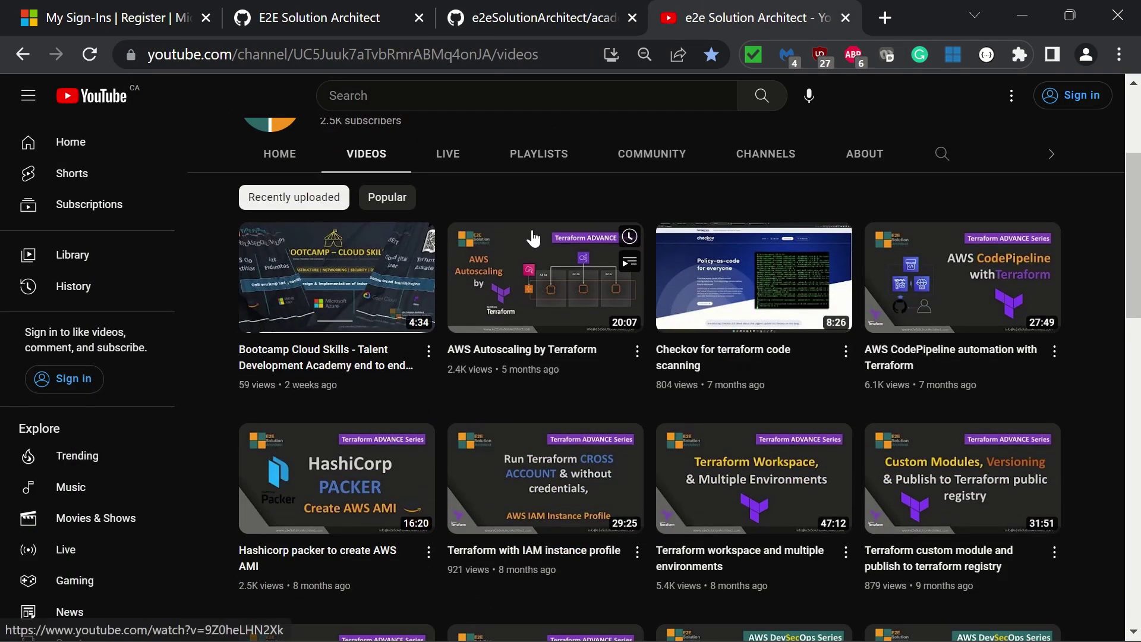
scroll(533, 238, "down", 7)
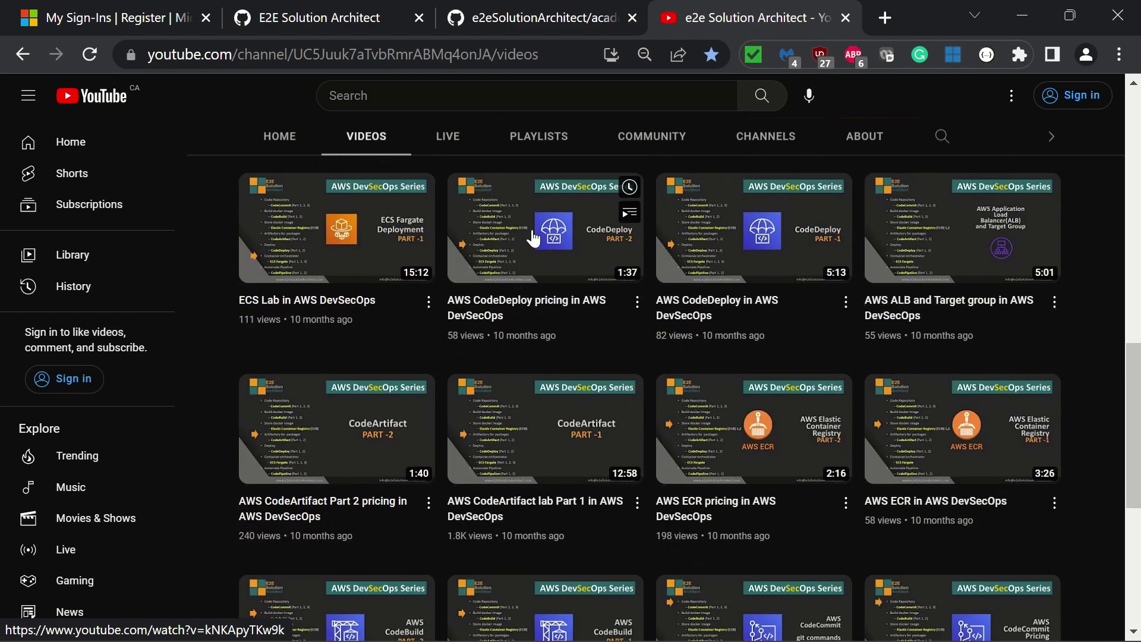
scroll(532, 236, "down", 5)
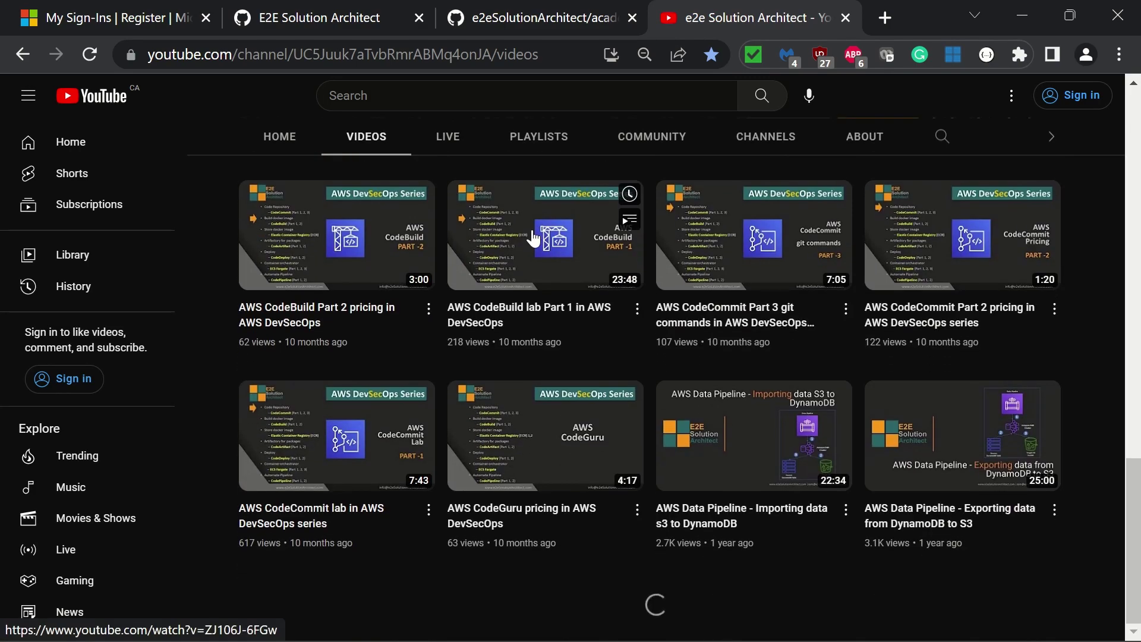
scroll(532, 238, "down", 7)
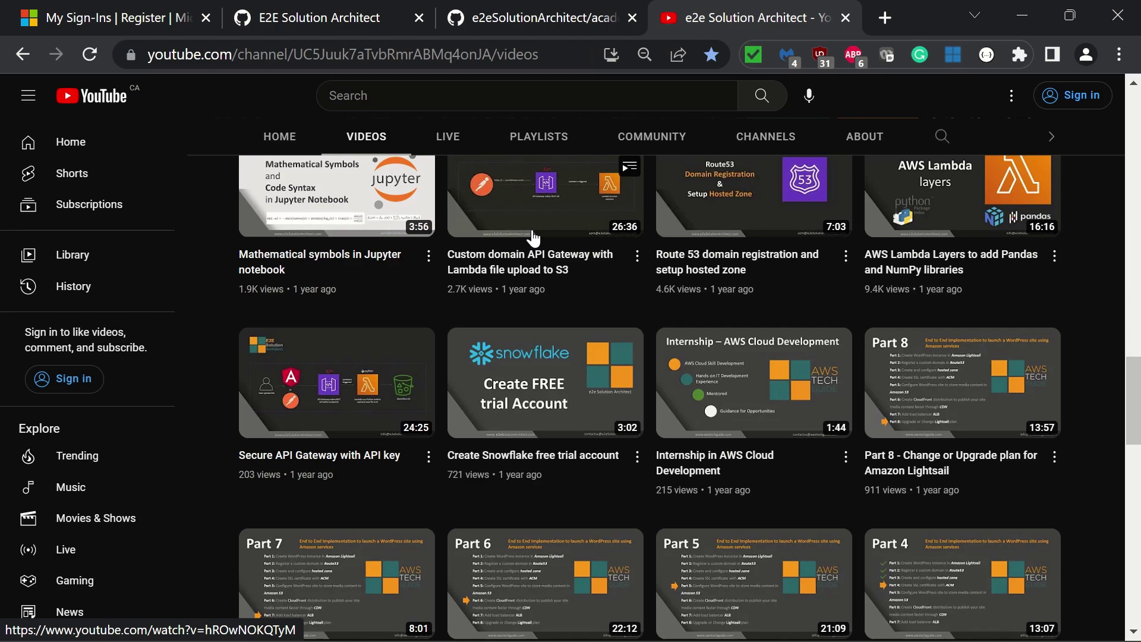
scroll(533, 238, "up", 15)
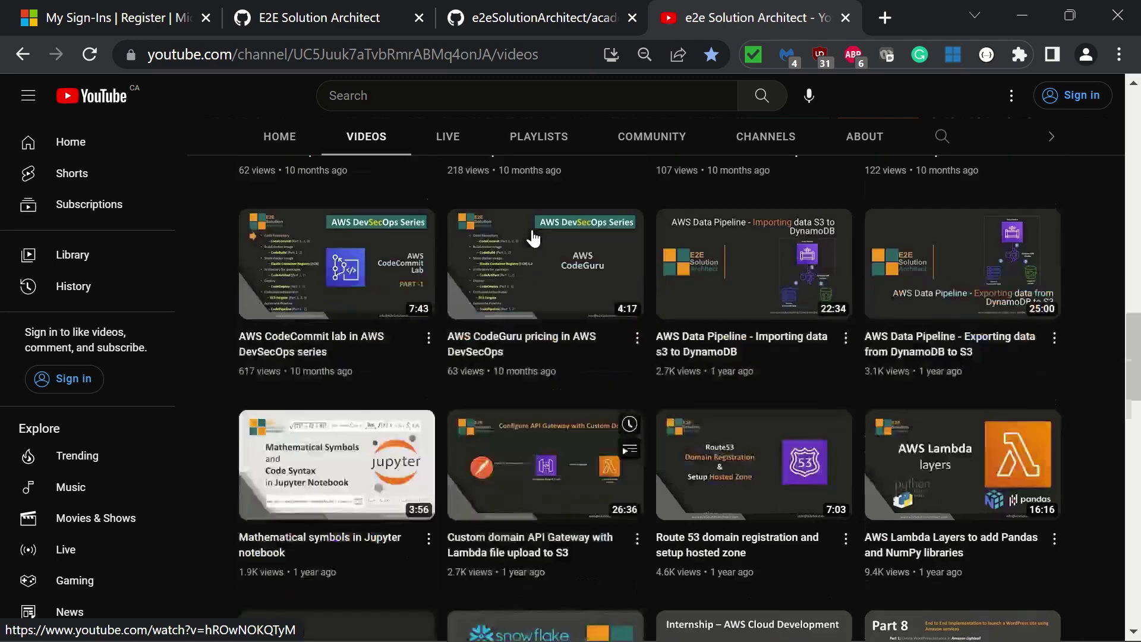